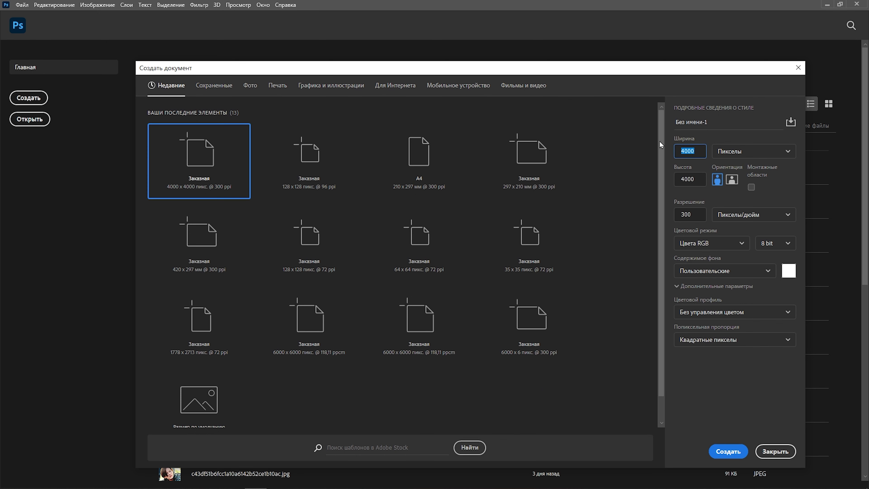
Set the new document to 3000 × 1800 px at 300 ppi in landscape orientation
type("3000")
key("Tab")
type("18")
left_click(733, 181)
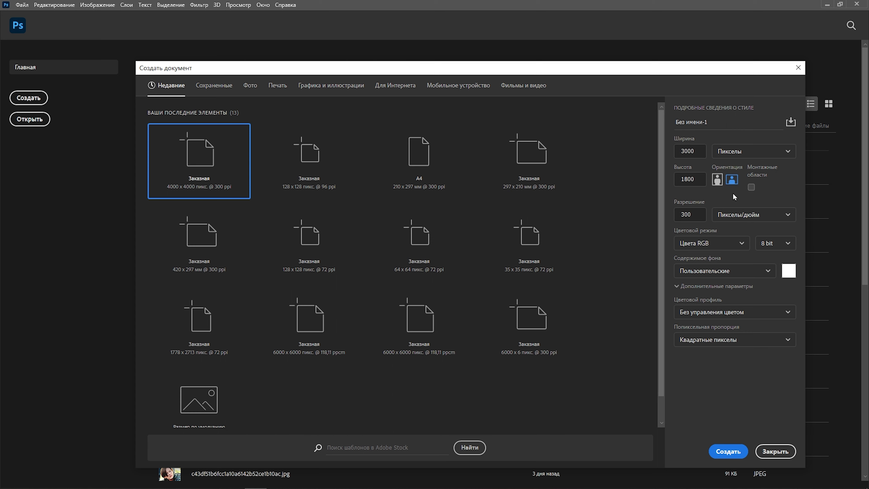
Create the document and add a solid colour fill layer in dark grey #2c2d2d
left_click(729, 452)
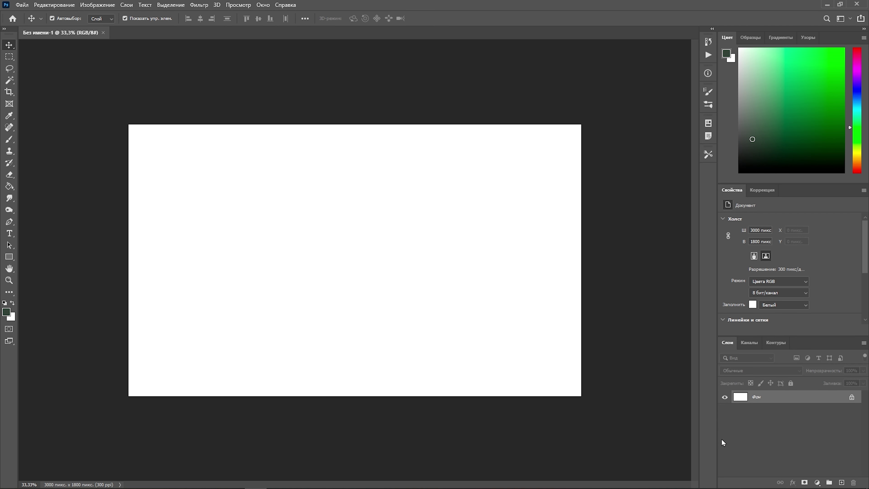
left_click(818, 483)
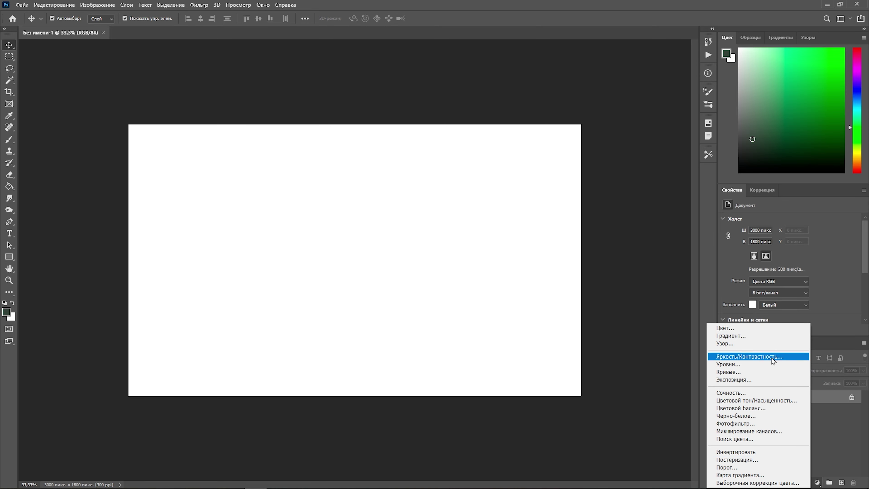
left_click(768, 328)
type("2")
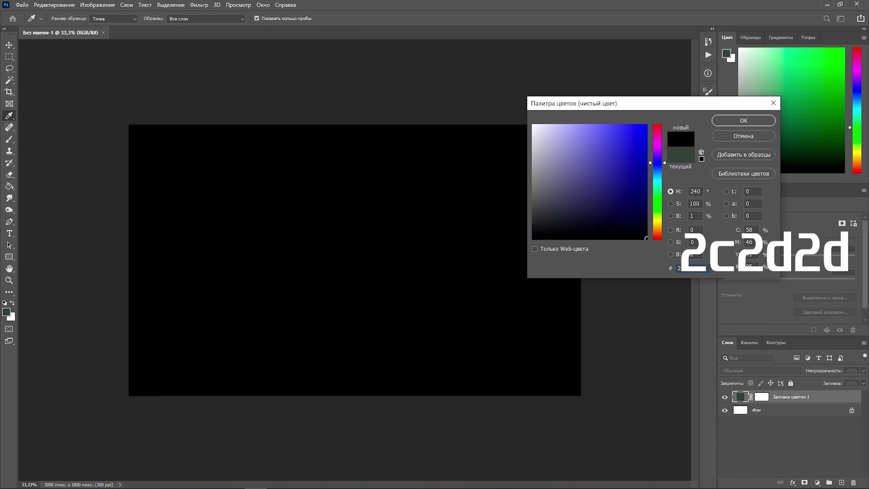
type("c2")
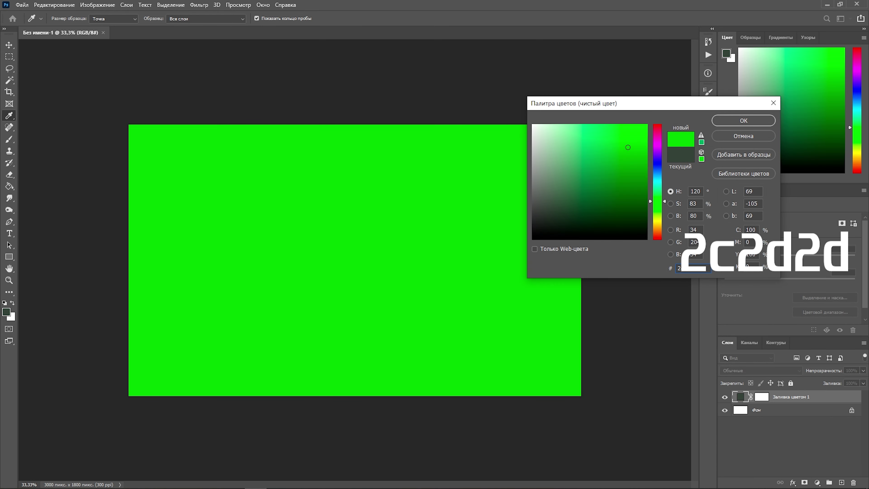
type("d2d")
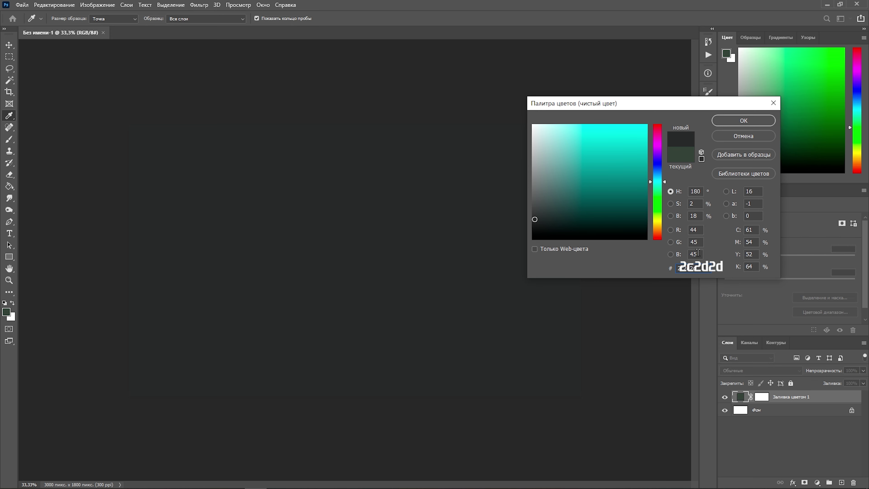
left_click(731, 122)
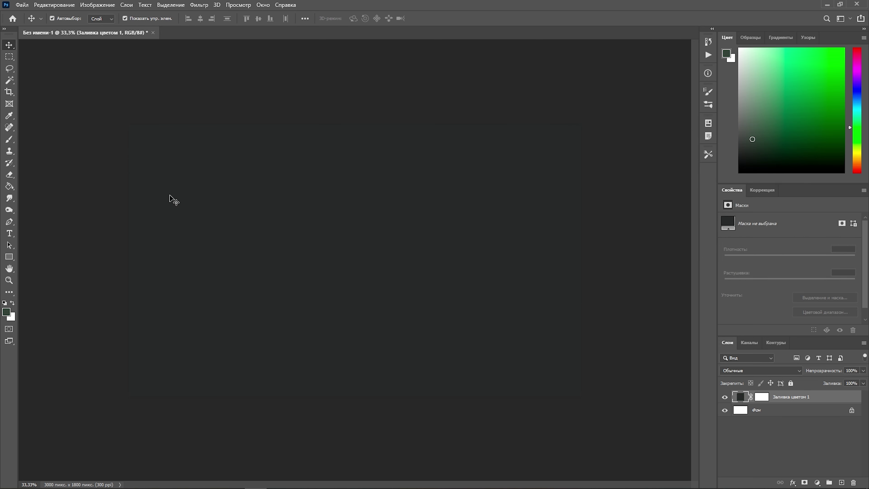
left_click(22, 5)
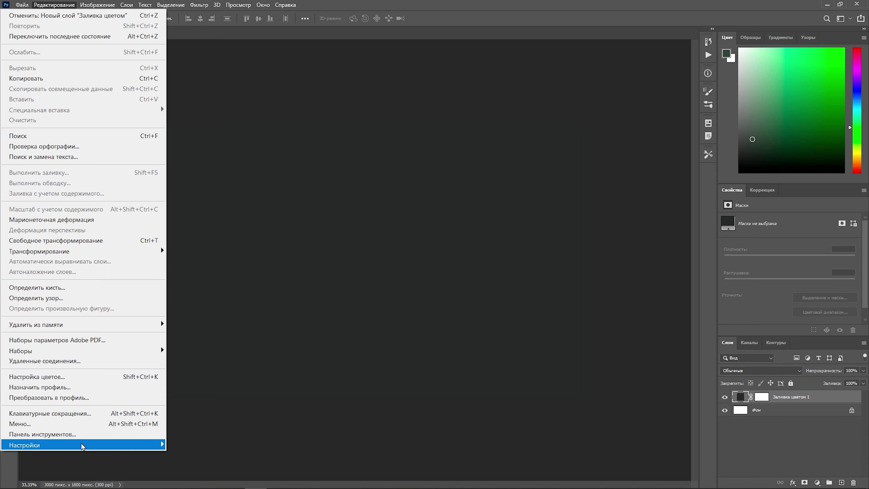
mouse_move(82, 444)
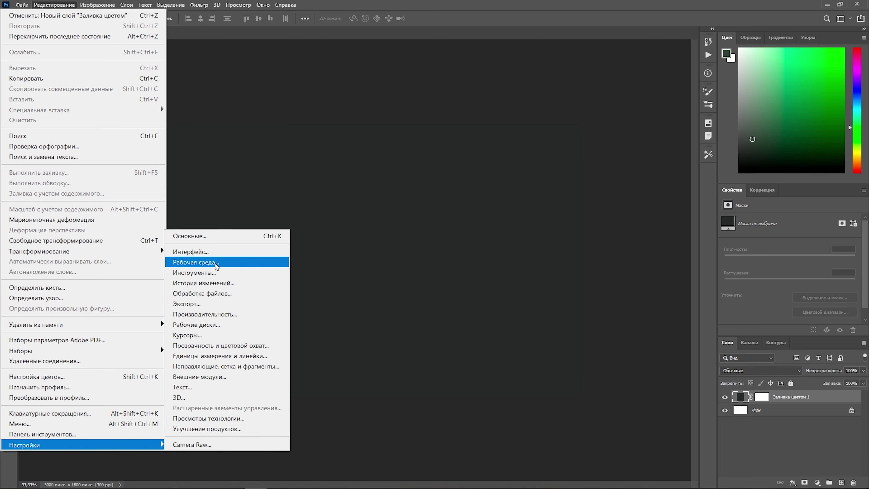
Choose the light grey colour theme swatch in the Interface preferences and apply it
left_click(215, 252)
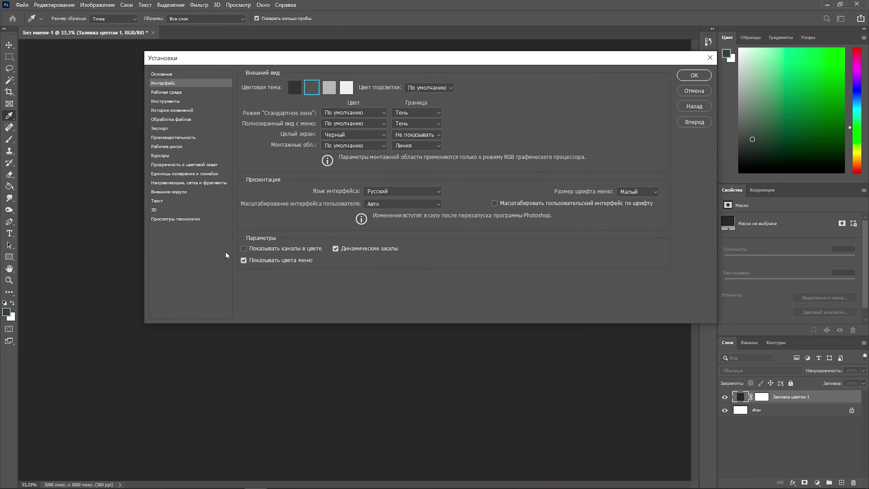
left_click(329, 89)
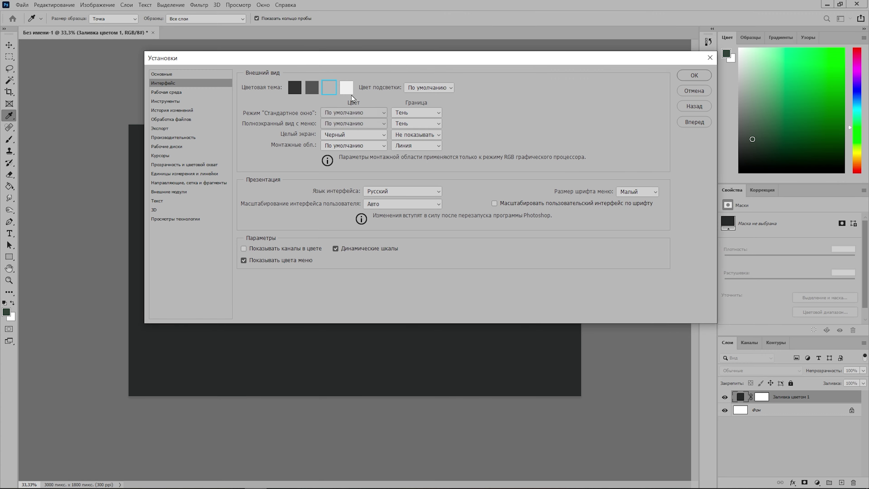
left_click(690, 75)
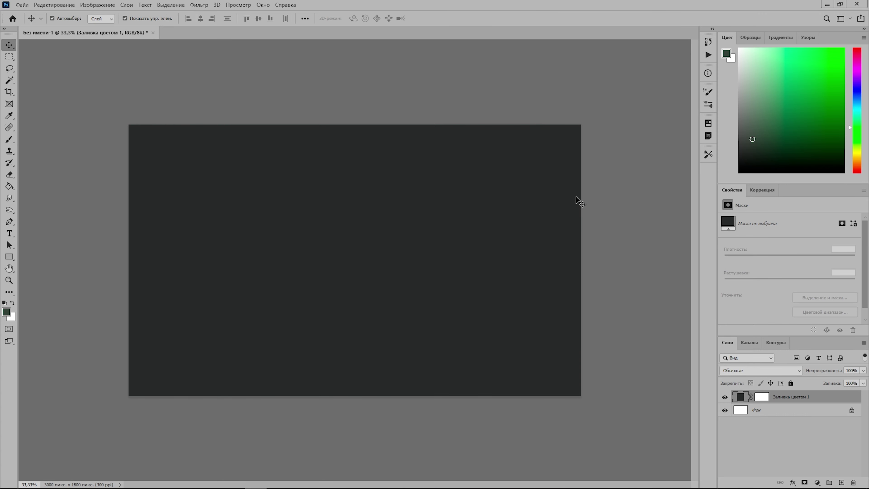
left_click(23, 6)
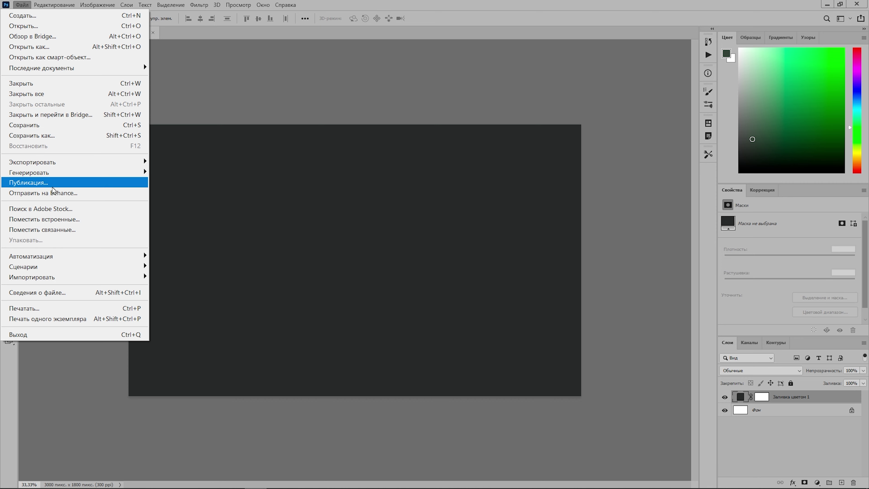
Place unnamed (1).jpg embedded and scale it to about 145% to span the canvas width
left_click(58, 221)
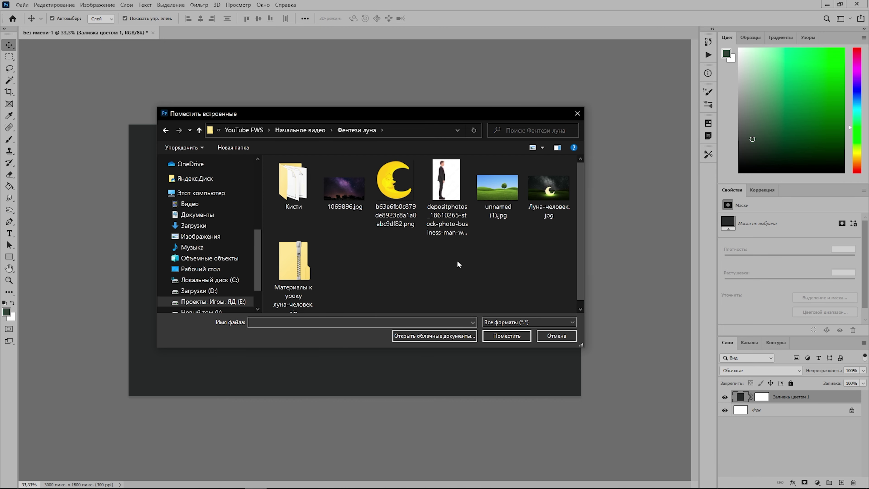
left_click(494, 190)
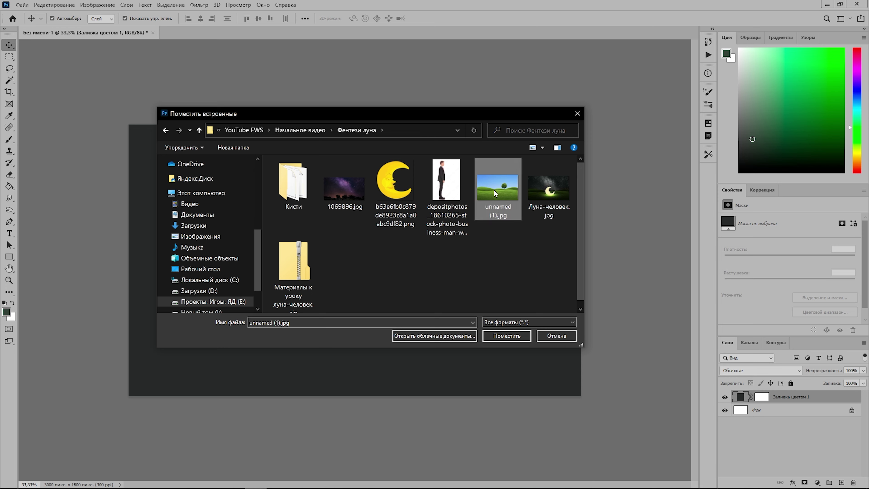
left_click(507, 336)
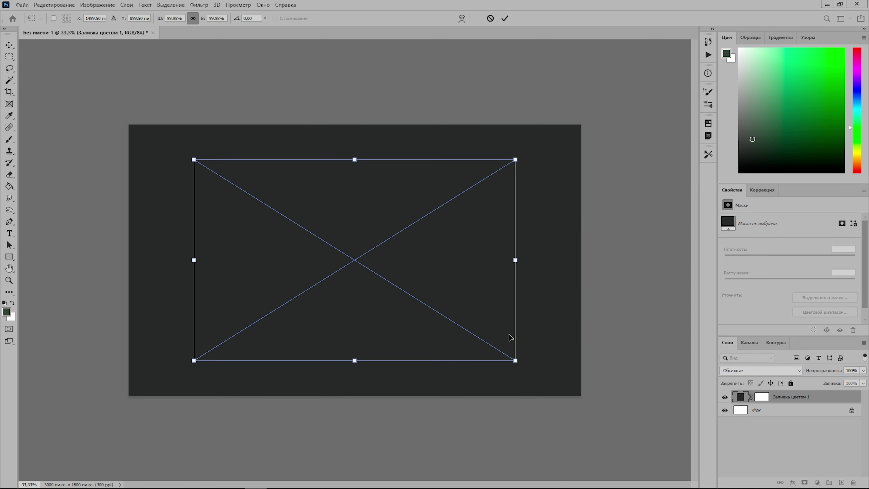
left_click_drag(328, 208, 254, 220)
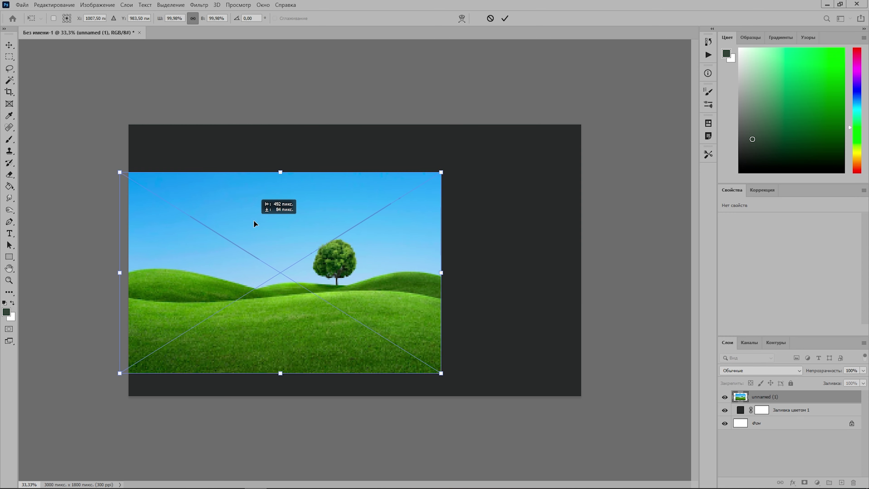
left_click_drag(444, 373, 599, 450)
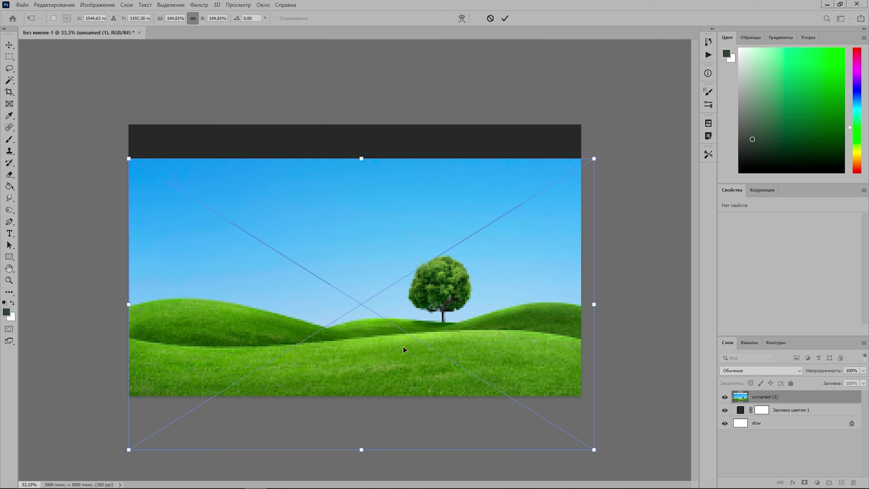
left_click_drag(404, 347, 396, 356)
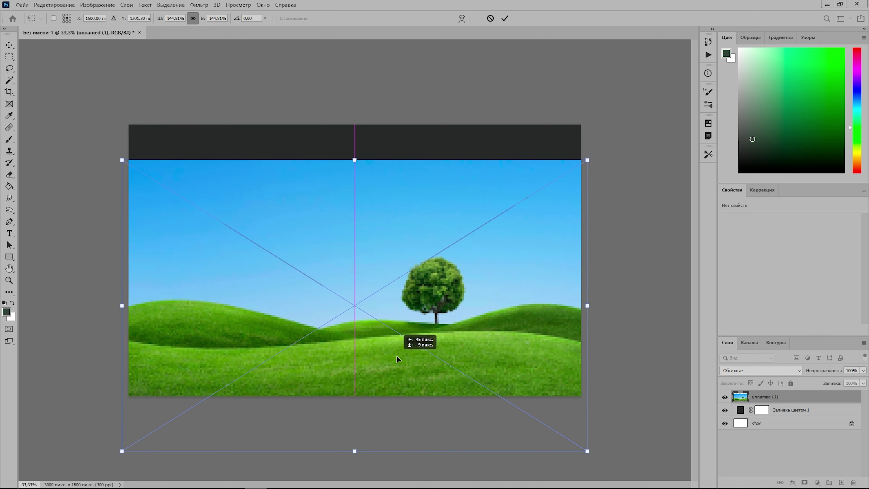
left_click(507, 22)
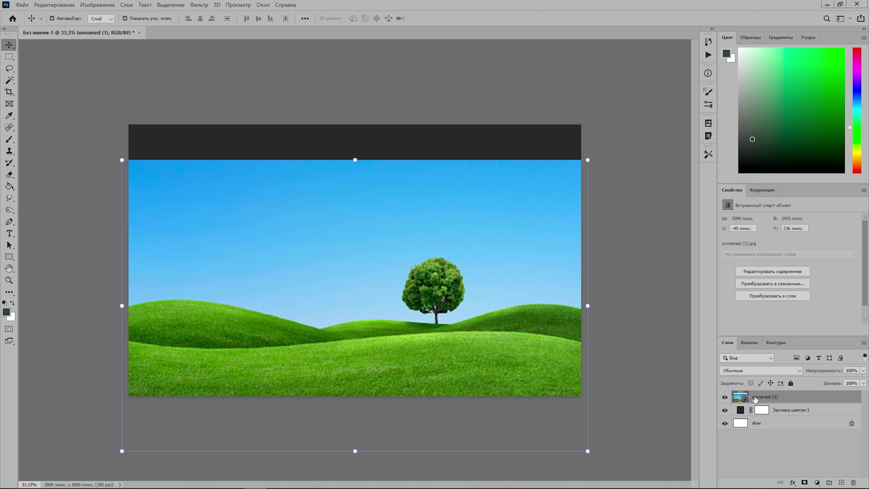
Rasterize the hills layer, quick-select the three green hills and add a layer mask
right_click(755, 398)
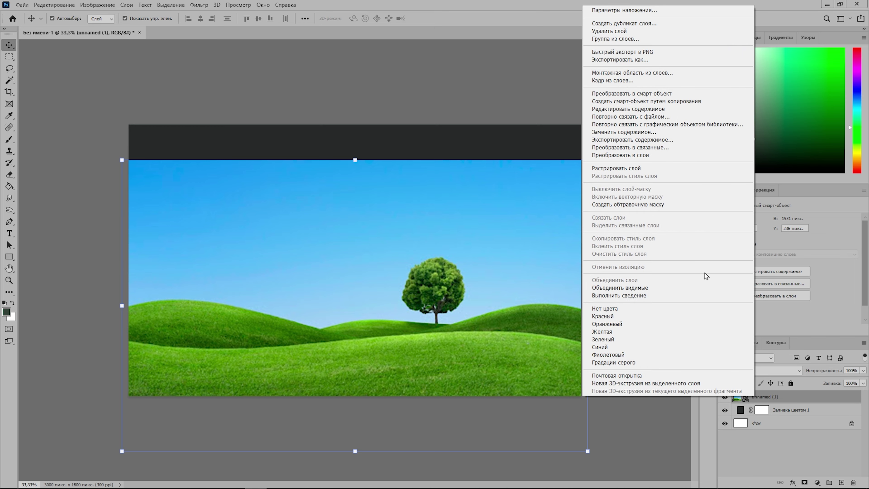
left_click(632, 168)
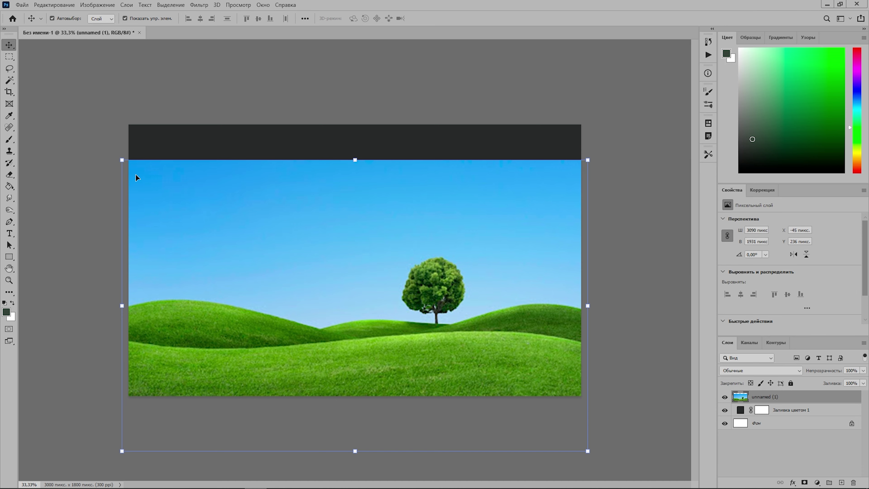
left_click(13, 80)
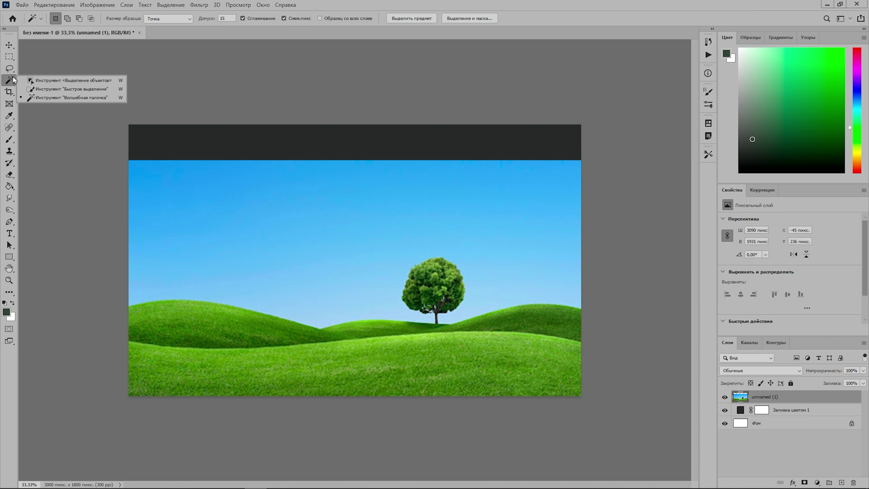
left_click(42, 89)
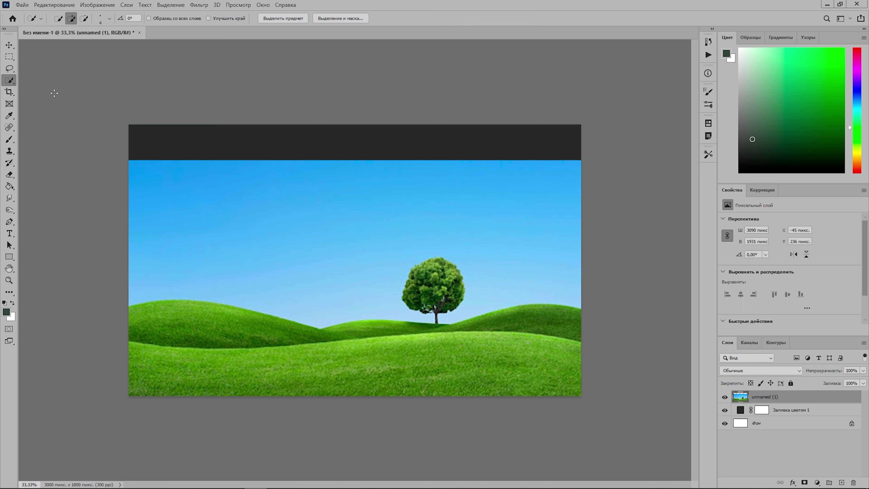
left_click_drag(135, 311, 176, 336)
left_click_drag(347, 377, 399, 375)
left_click_drag(485, 346, 506, 327)
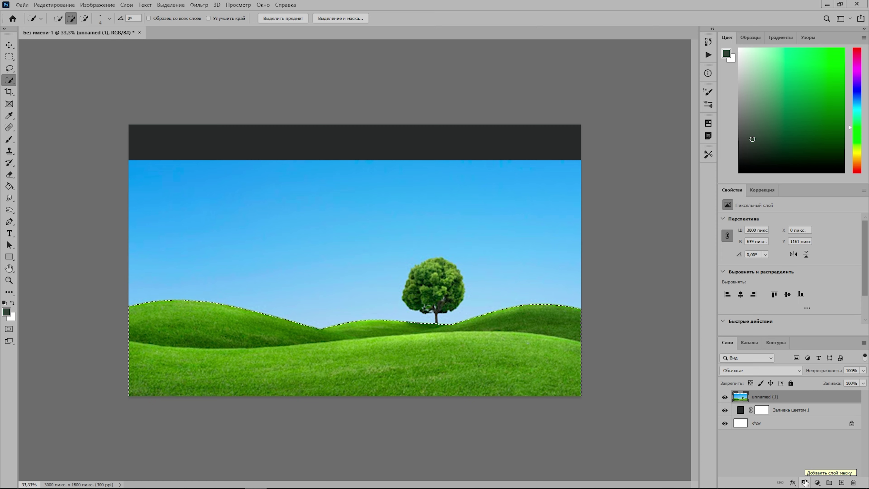
left_click(805, 483)
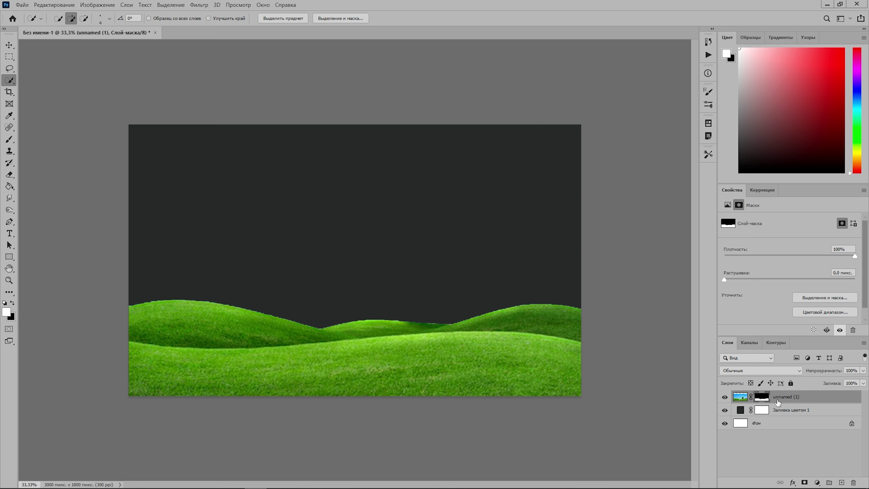
In Select and Mask, enlarge the refine brush slightly and brush along the right hill edge
right_click(761, 401)
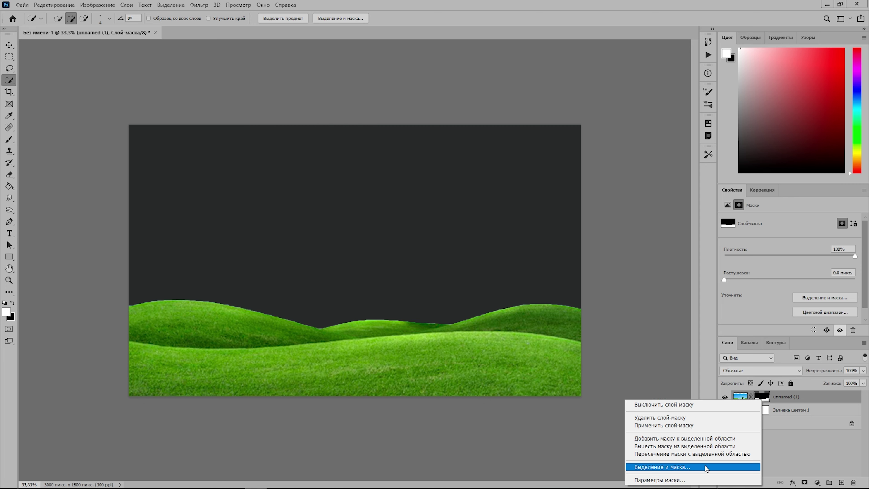
left_click(671, 468)
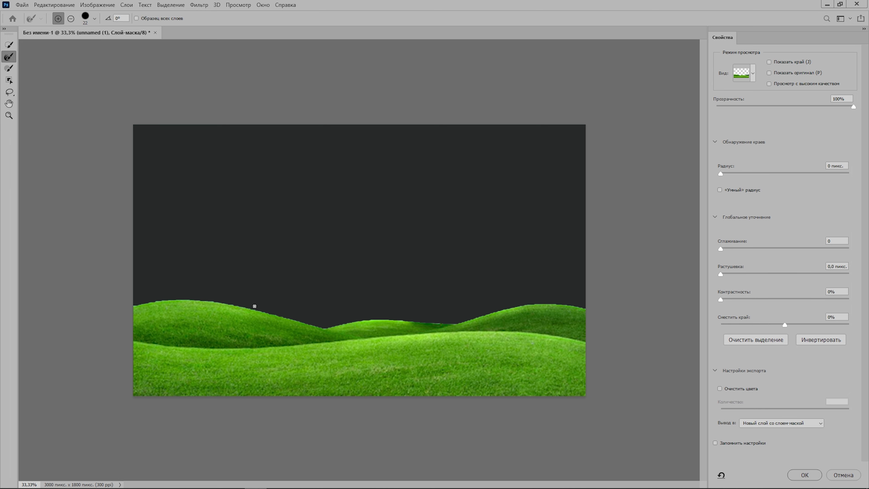
right_click(217, 262)
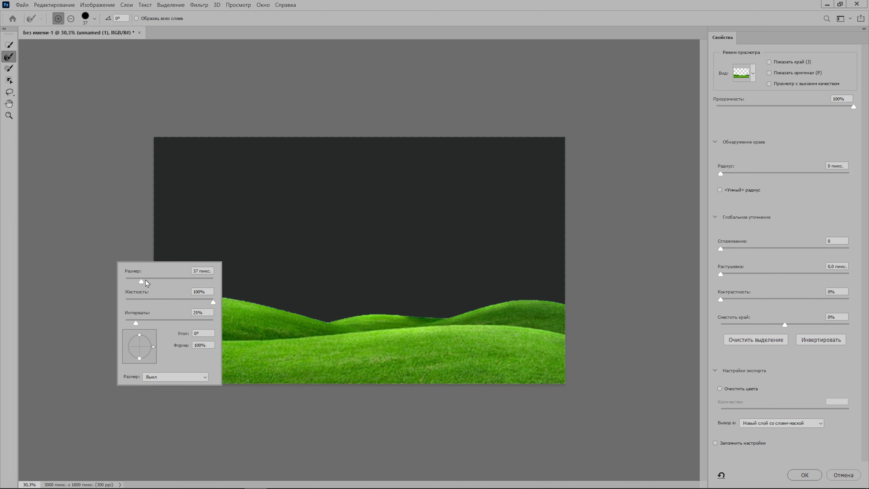
left_click_drag(145, 284, 151, 284)
key("Return")
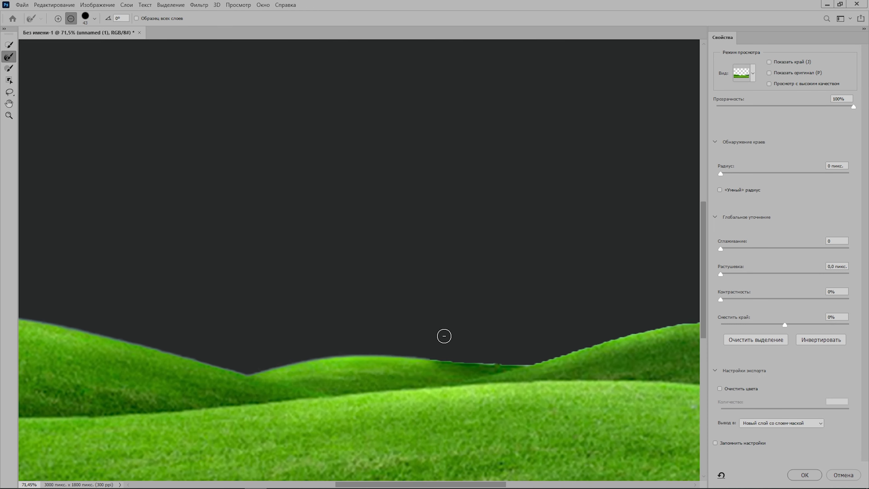
scroll(411, 309, "up", 5)
mouse_move(489, 363)
left_mouse_down()
mouse_move(659, 320)
mouse_move(485, 310)
left_mouse_up()
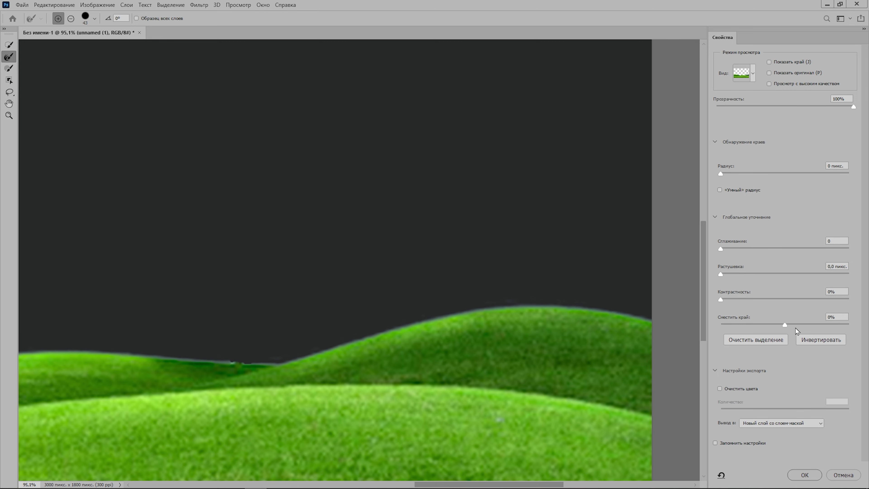
scroll(385, 288, "down", 3)
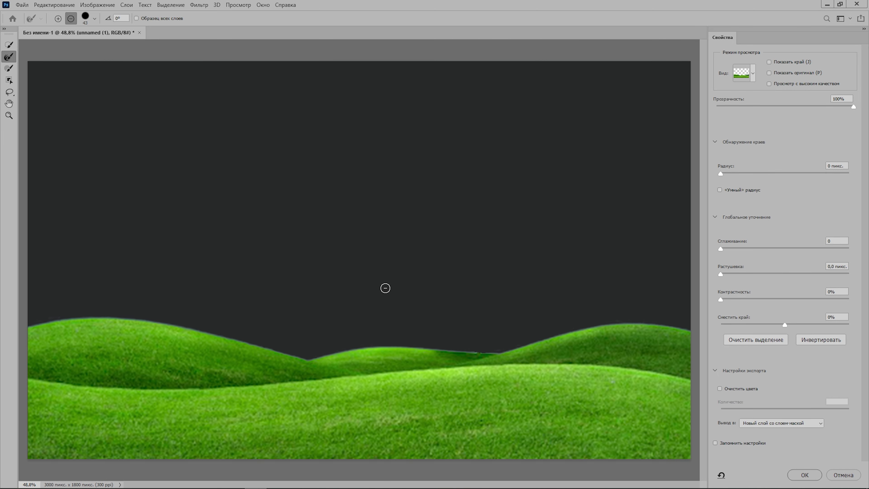
scroll(385, 288, "down", 1)
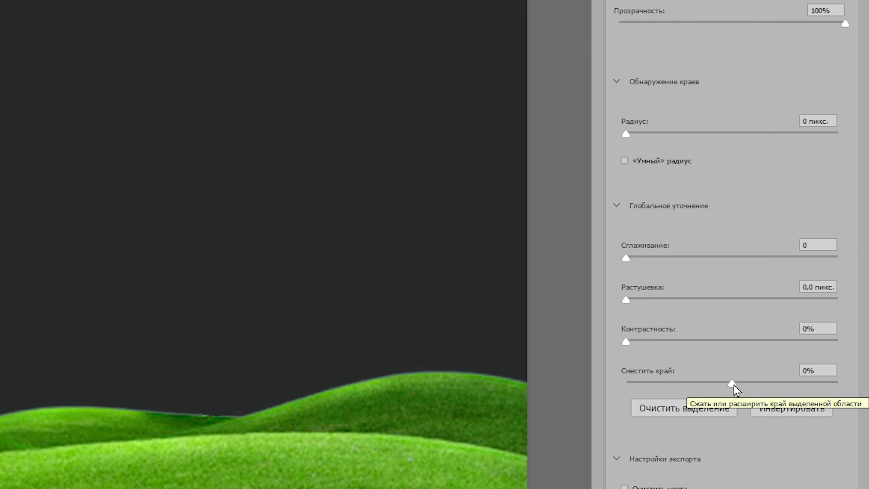
Set Shift Edge to -48%, Feather to 1.7 px, and output to a new layer
left_click_drag(732, 385, 681, 385)
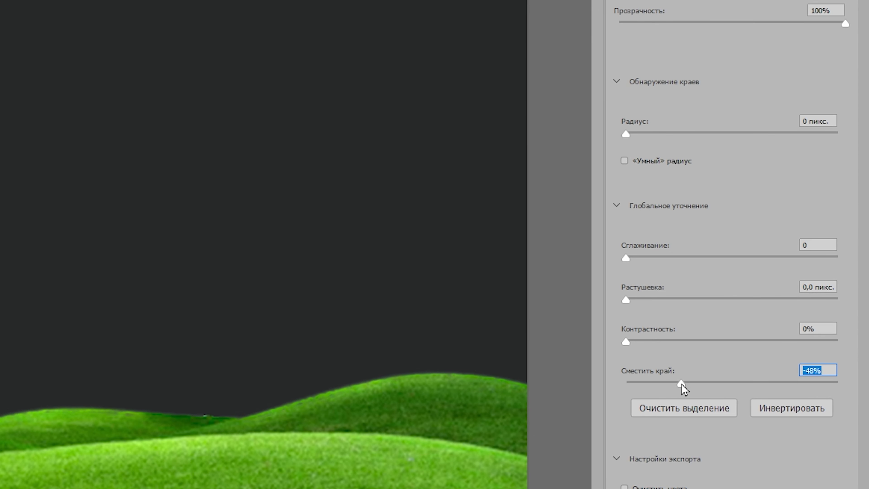
mouse_move(626, 300)
left_mouse_down()
mouse_move(702, 305)
mouse_move(645, 300)
left_mouse_up()
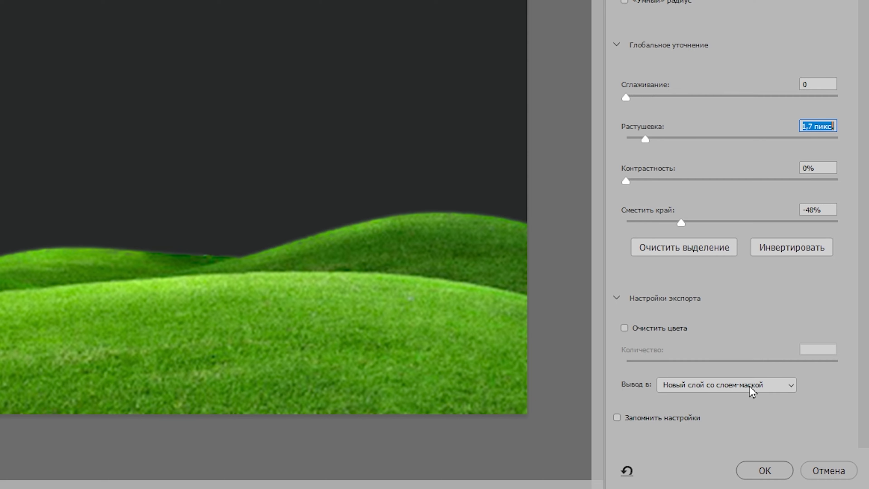
left_click(774, 387)
left_click(677, 420)
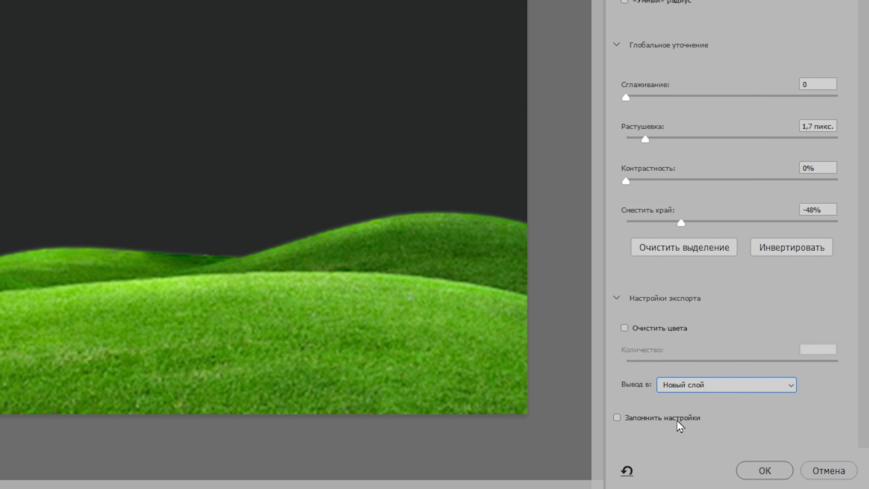
left_click(764, 470)
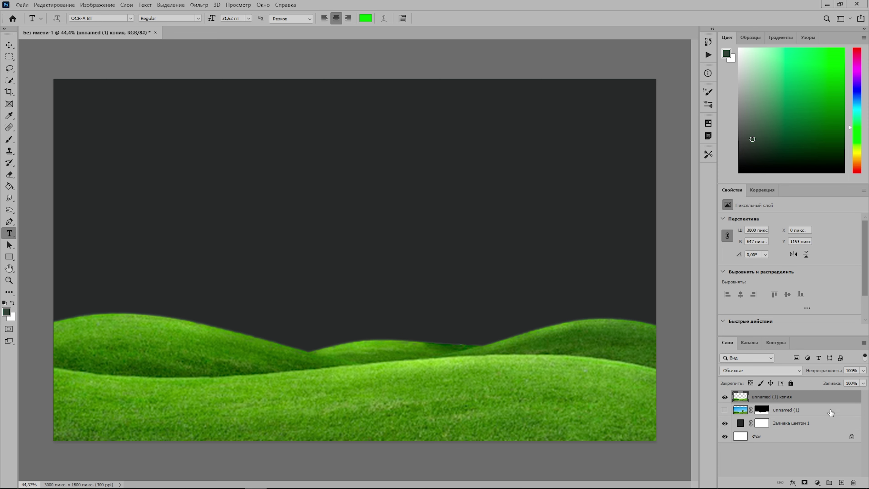
Delete the uncut unnamed (1) layer and place 1069896.jpg as an embedded image
left_click_drag(831, 412, 855, 483)
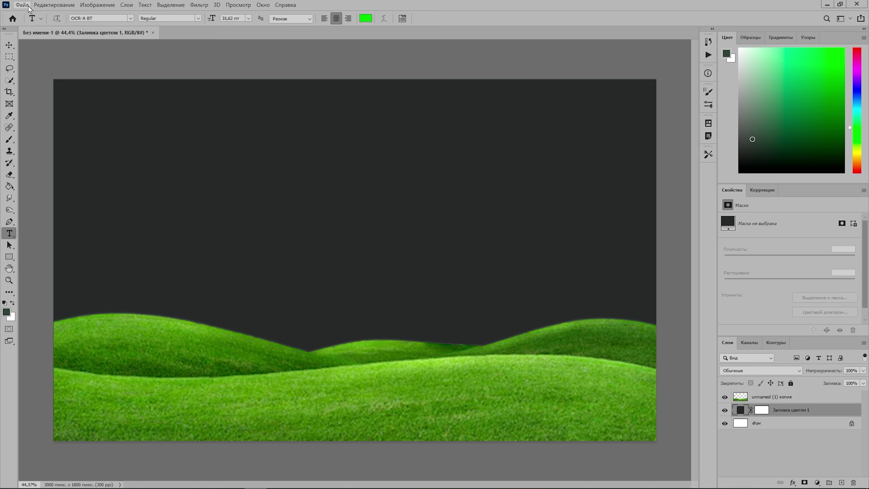
left_click(22, 5)
left_click(87, 222)
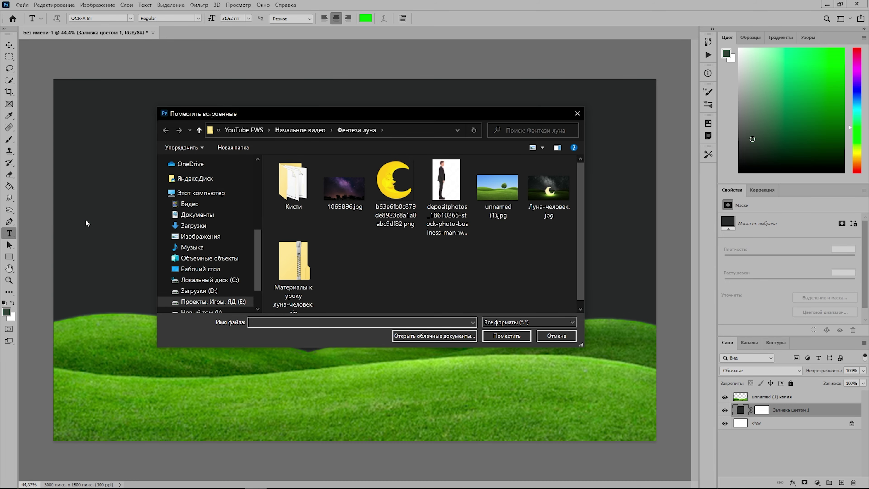
left_click(347, 193)
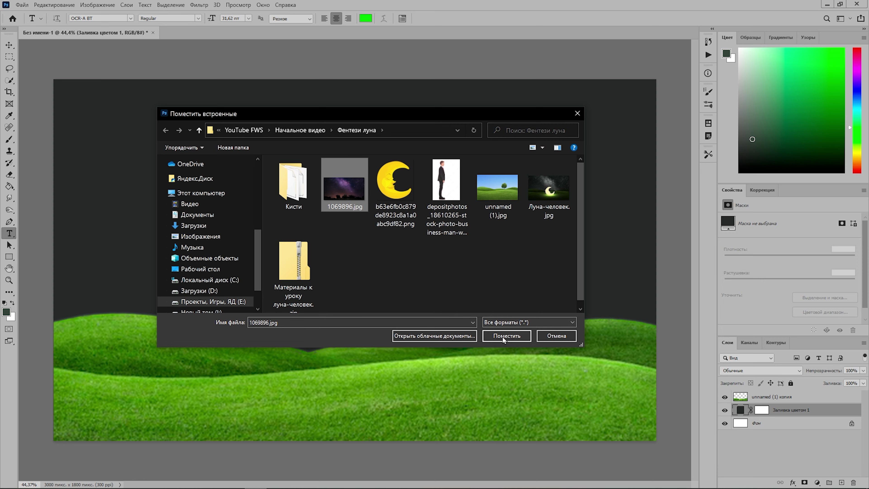
left_click(506, 336)
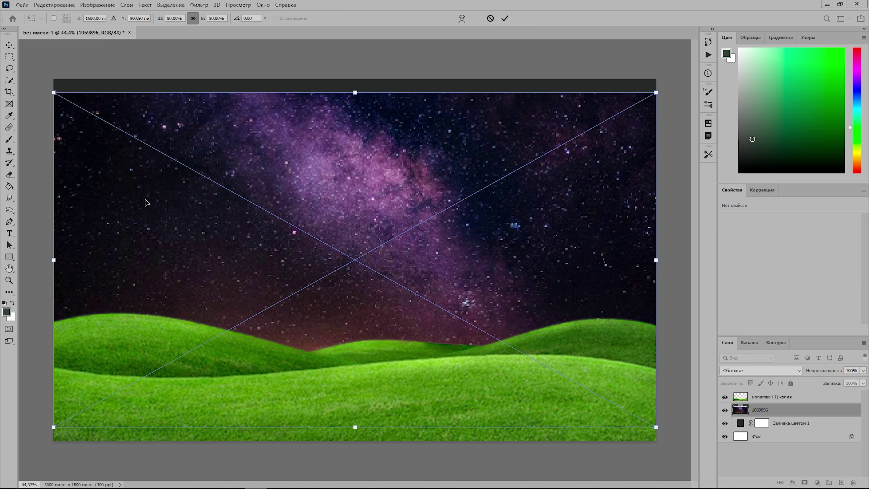
Scale and position the starry sky image to cover the whole canvas
key("ctrl+minus")
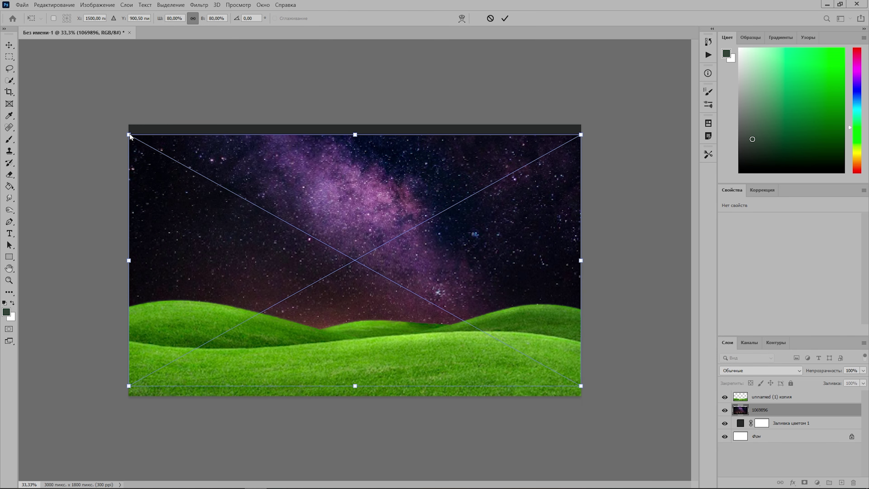
left_click_drag(128, 133, 93, 111)
left_click_drag(581, 110, 621, 93)
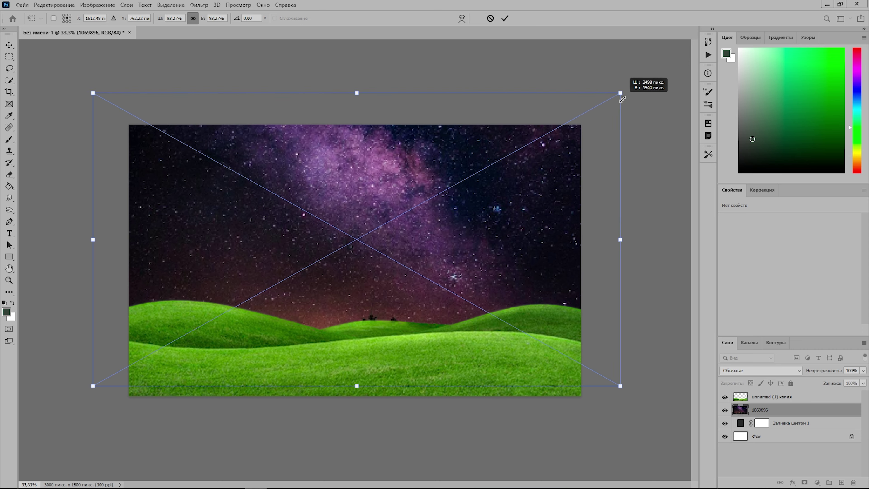
left_click_drag(441, 170, 440, 183)
left_click_drag(447, 192, 468, 189)
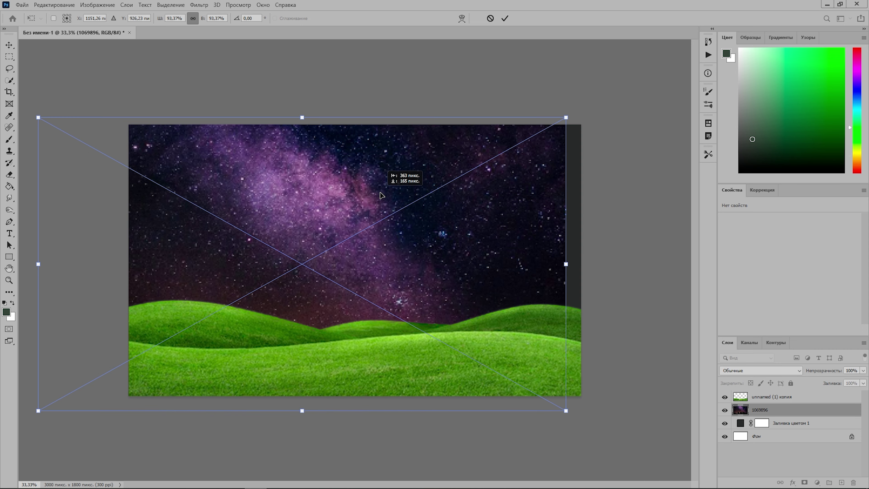
left_click_drag(468, 190, 359, 190)
left_click_drag(542, 257, 588, 260)
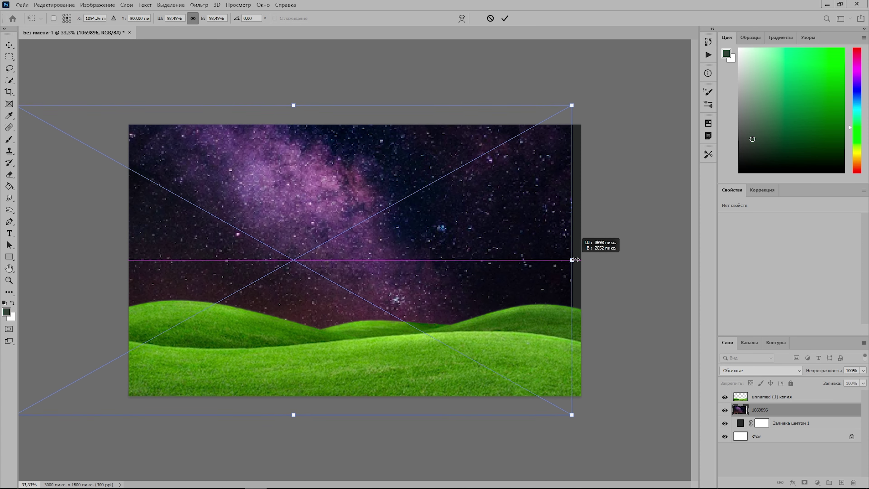
left_click_drag(438, 239, 437, 256)
left_click(505, 18)
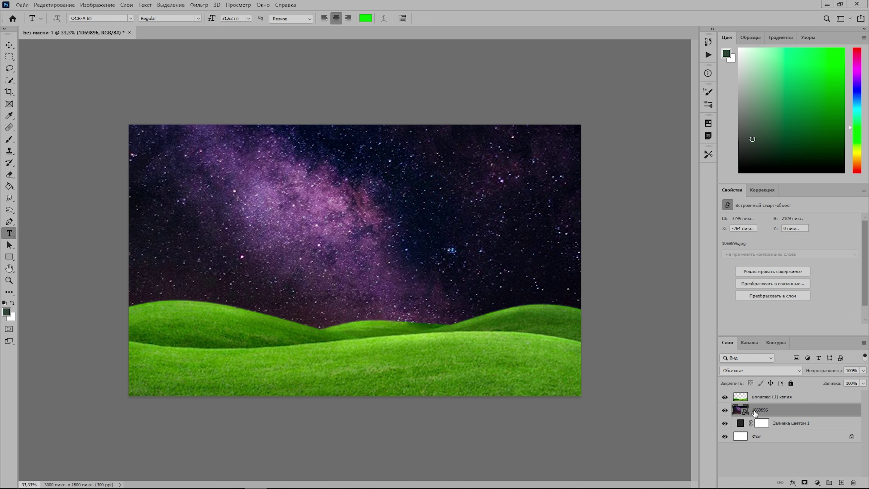
Rasterize the 1069896 sky layer from its Layers panel menu
right_click(745, 414)
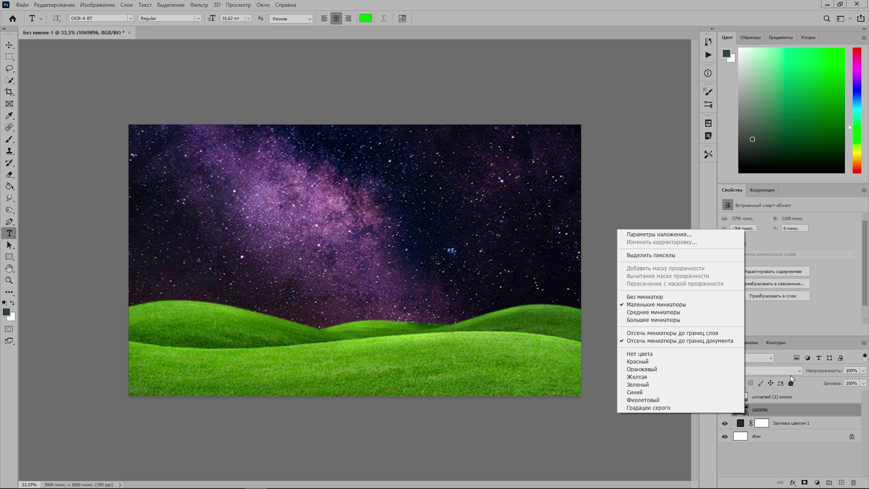
right_click(785, 413)
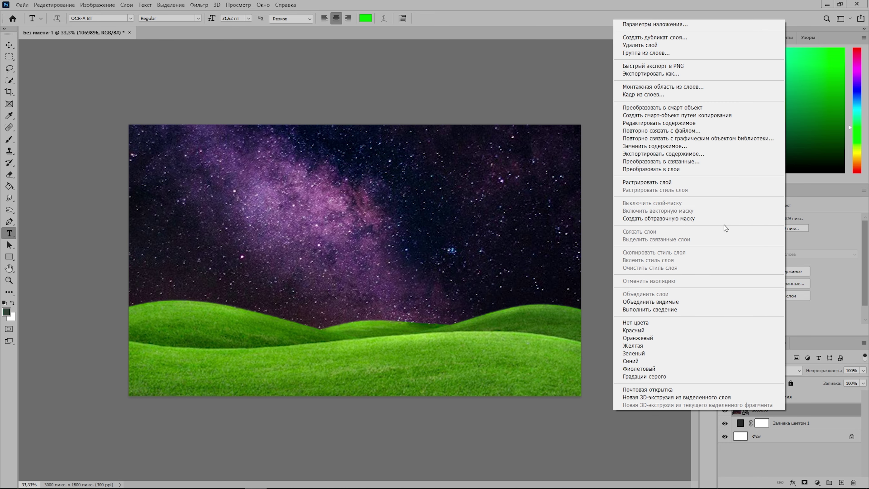
left_click(702, 183)
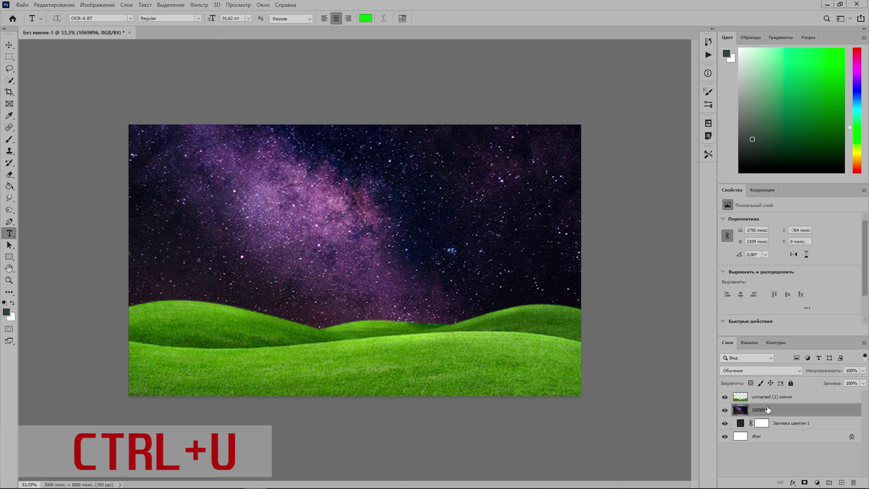
Drag Hue/Saturation's Saturation fully left to make the sky black and white
key("ctrl+u")
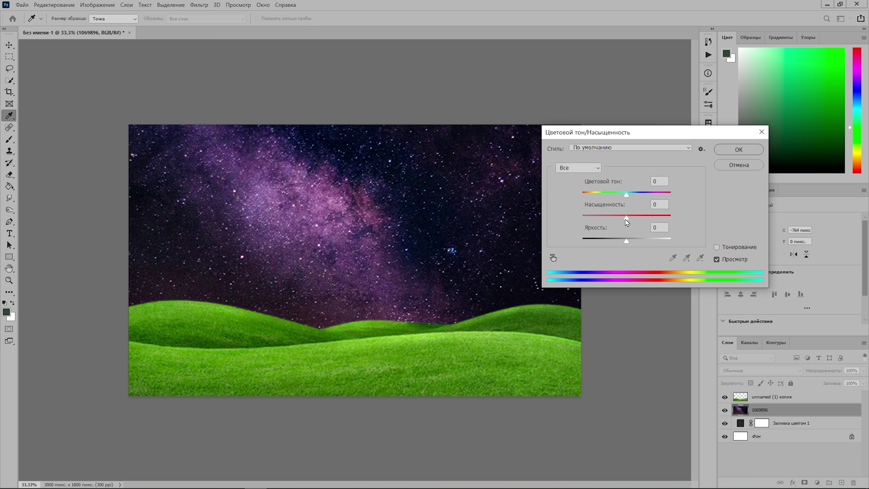
left_click_drag(627, 218, 584, 218)
key("Return")
key("t")
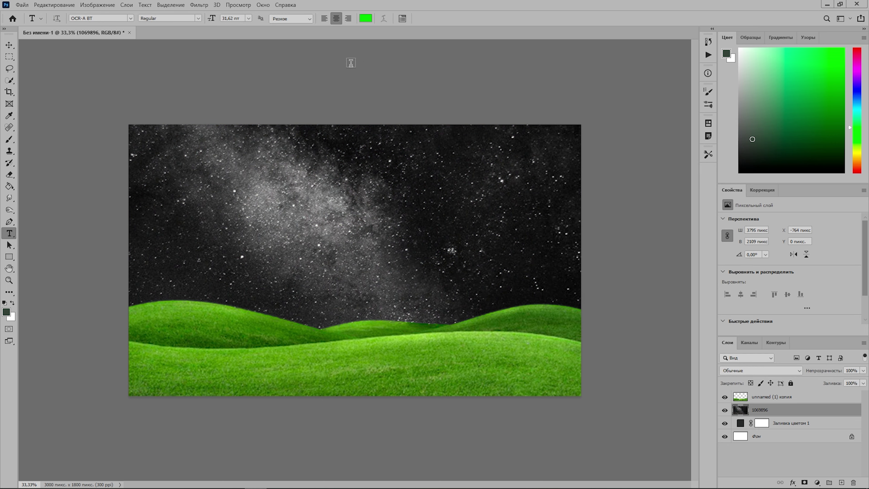
left_click(198, 5)
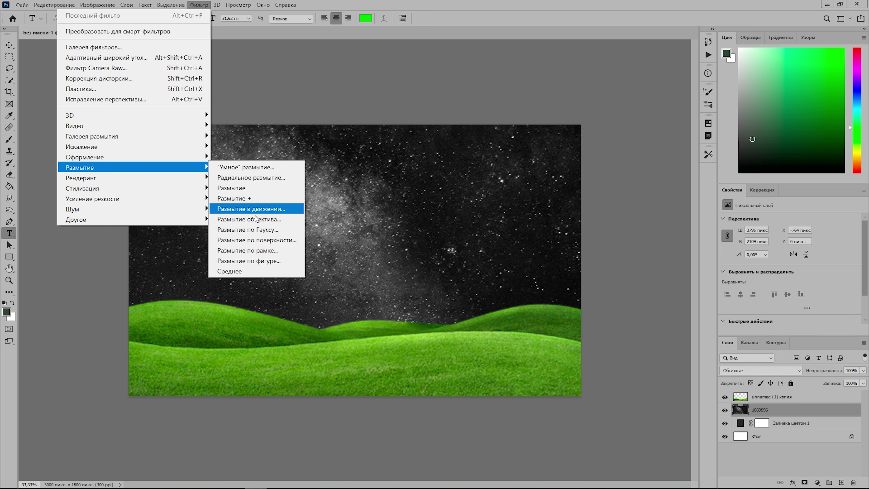
mouse_move(80, 167)
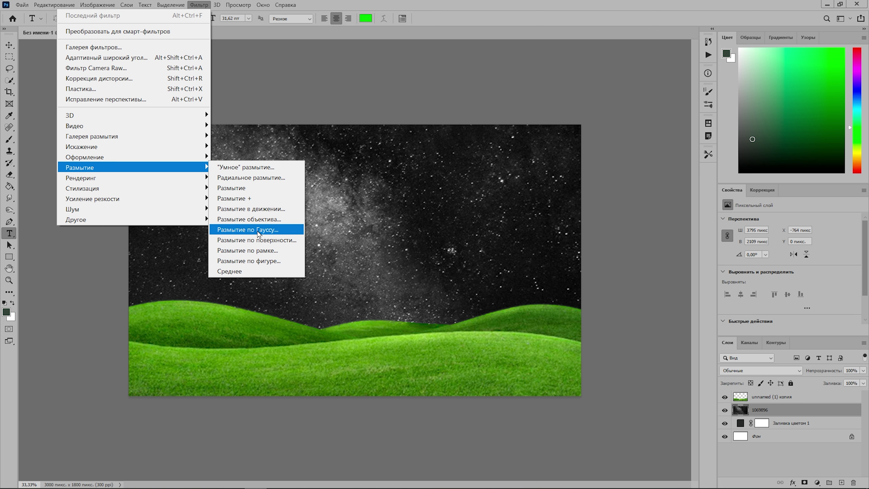
Apply a Gaussian Blur with a 2-pixel radius to the starry sky layer
left_click(257, 230)
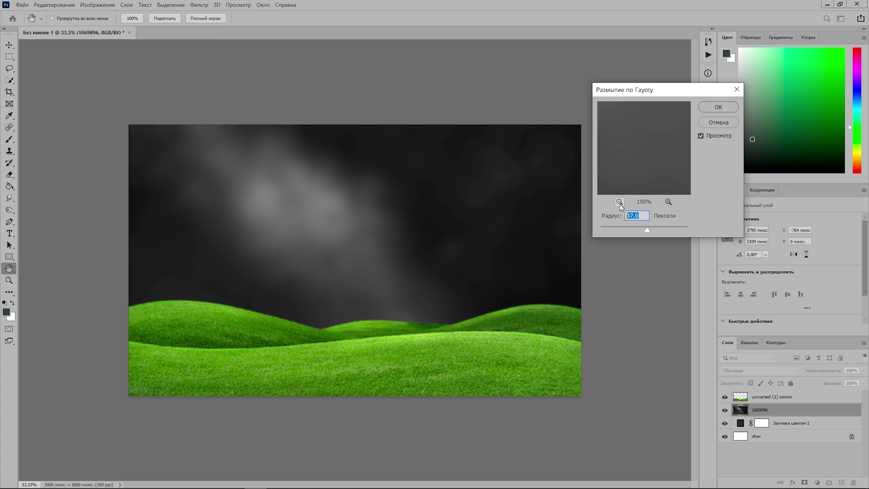
type("2")
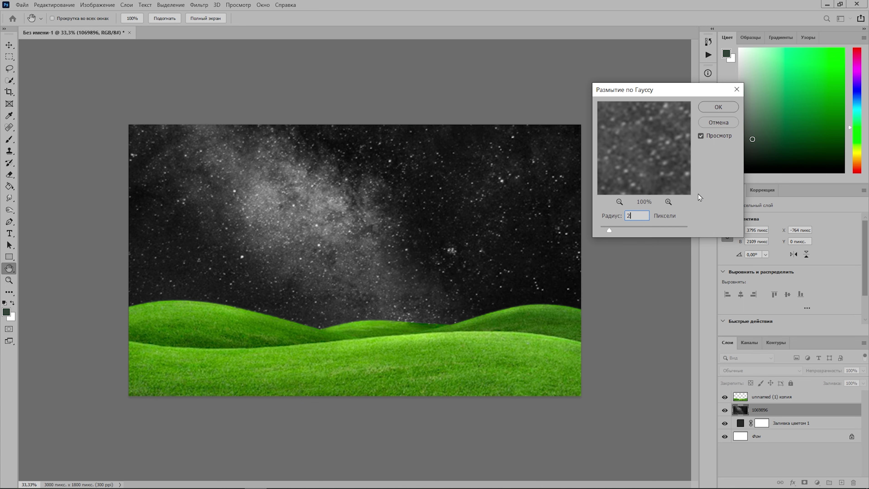
left_click(720, 107)
key("t")
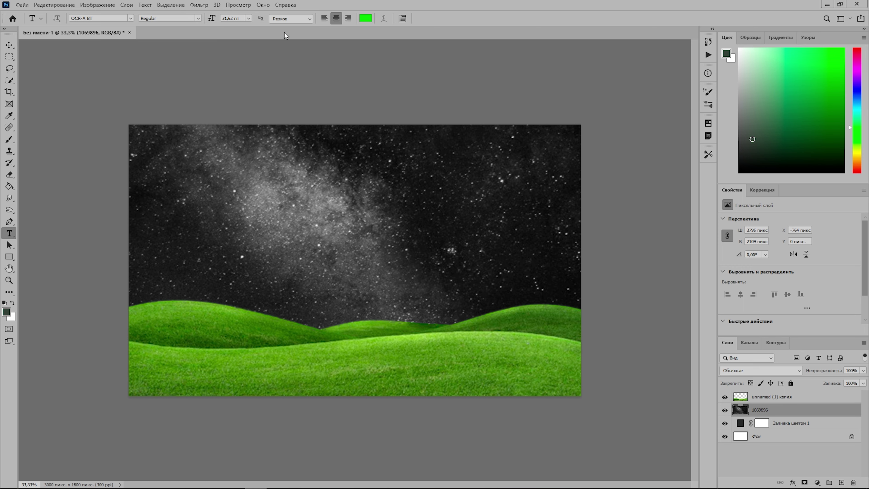
Place the crescent moon face image into the scene as an embedded object
left_click(22, 4)
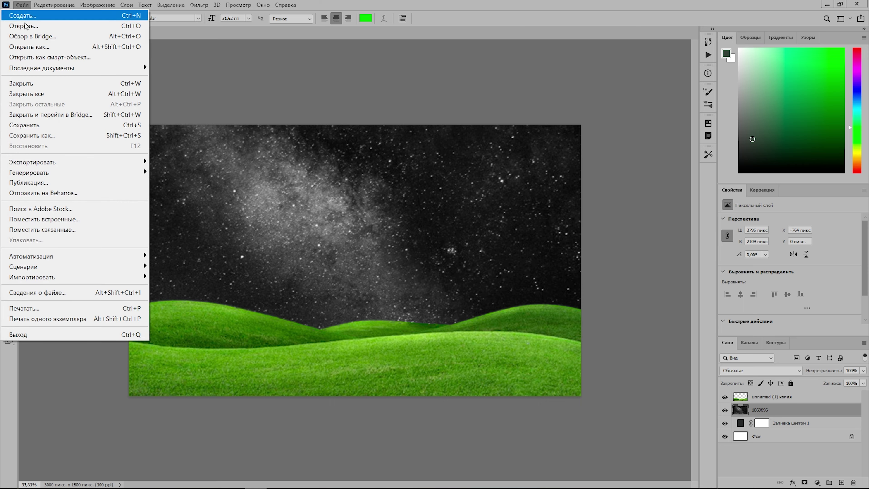
left_click(48, 219)
left_click(395, 185)
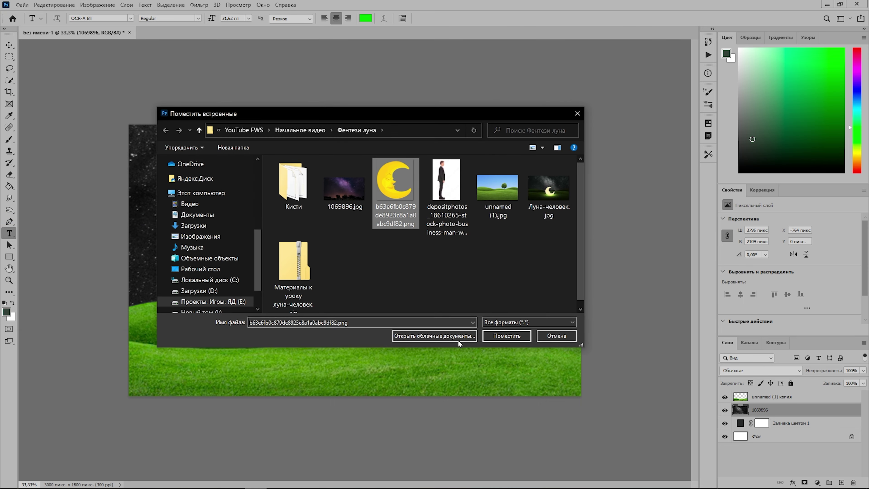
left_click(507, 336)
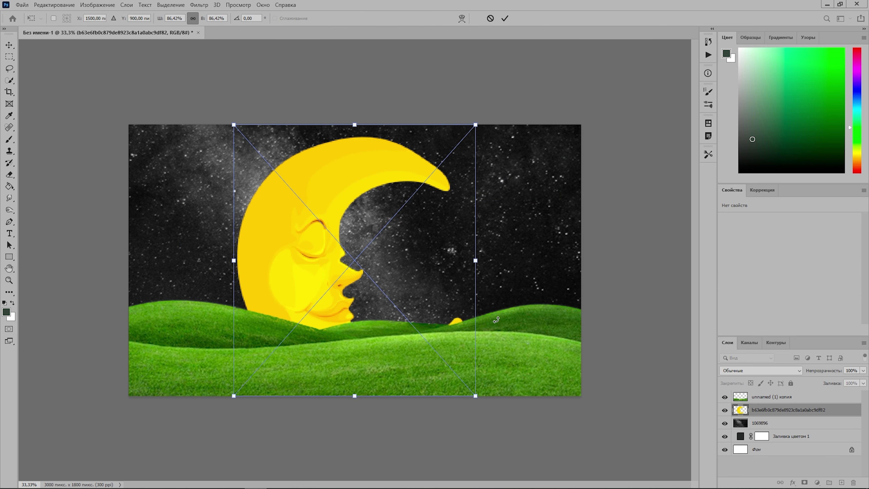
Scale the moon to about 33%, rotate it about -24°, and stack it above 'unnamed (1) копия'
left_click_drag(233, 125, 352, 225)
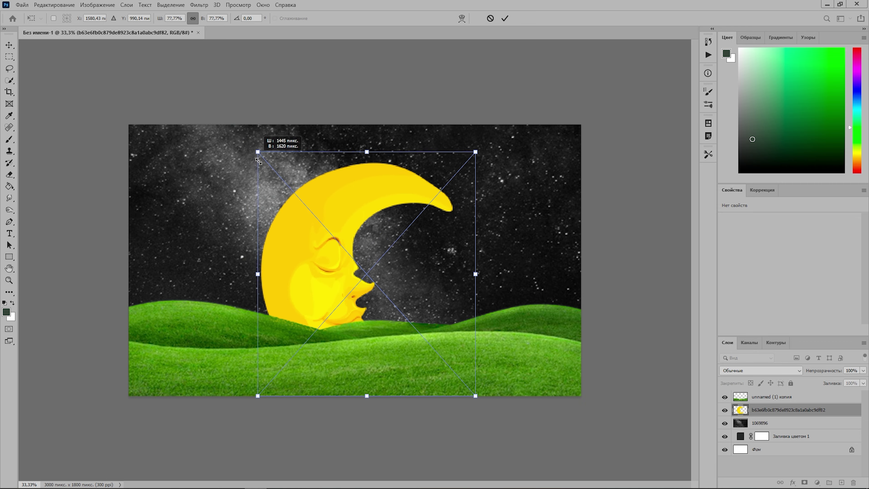
left_click_drag(407, 202, 380, 185)
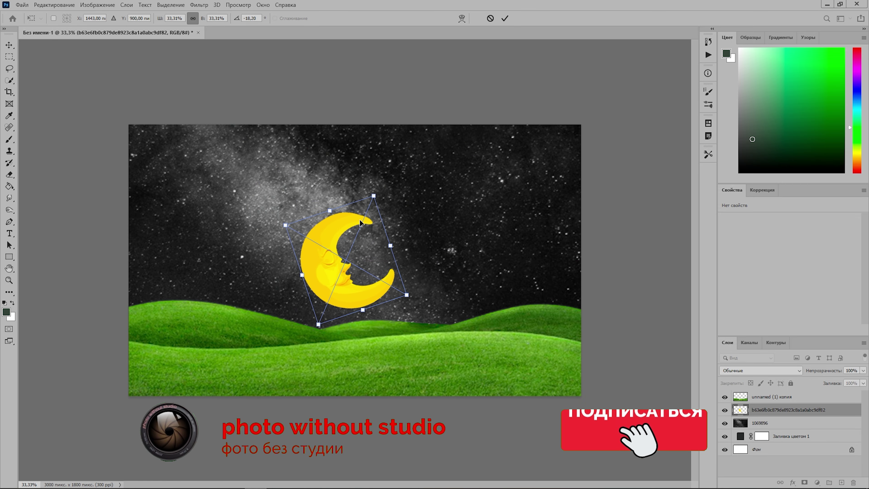
left_click_drag(347, 280, 350, 287)
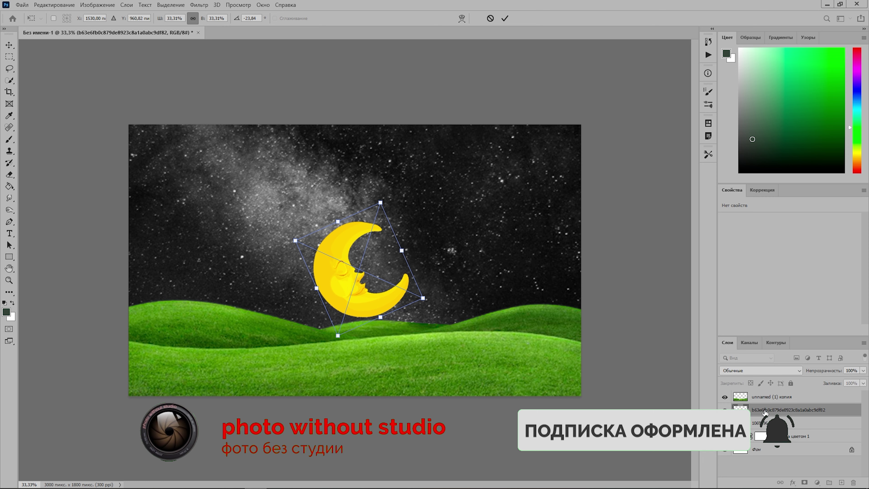
key("Return")
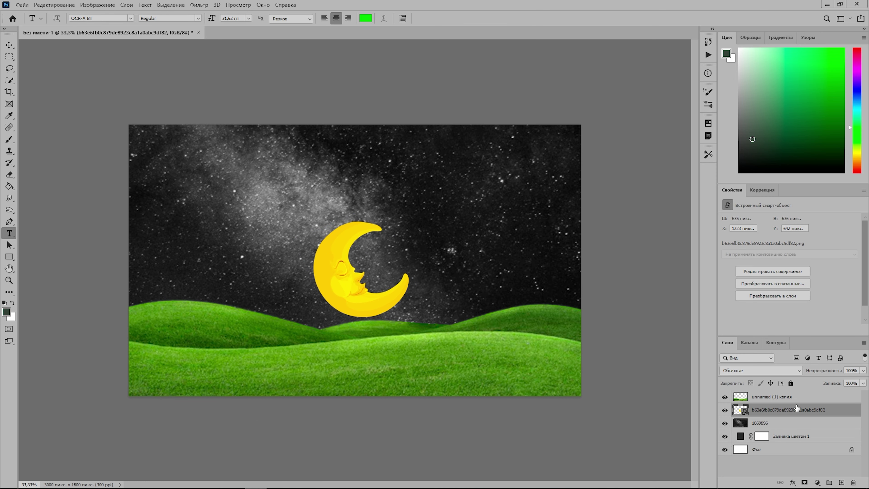
left_click_drag(797, 411, 796, 397)
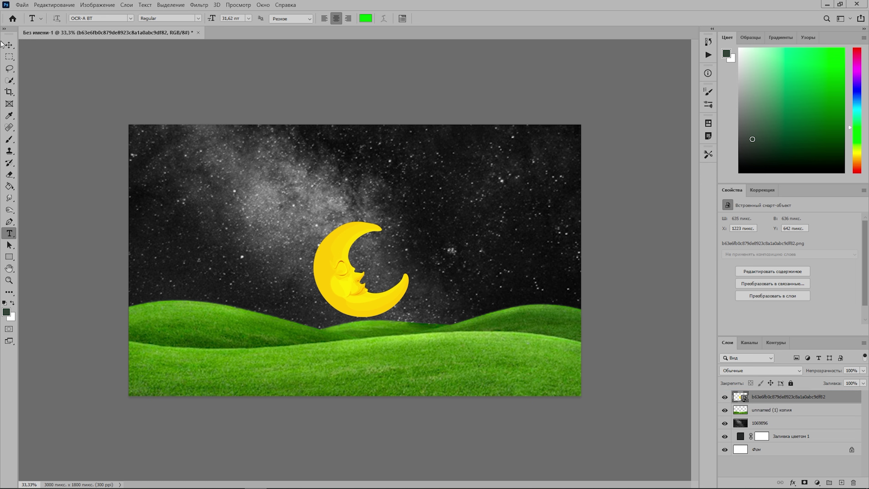
Drag the moon down-right onto the hills and rasterize its layer
left_click(10, 45)
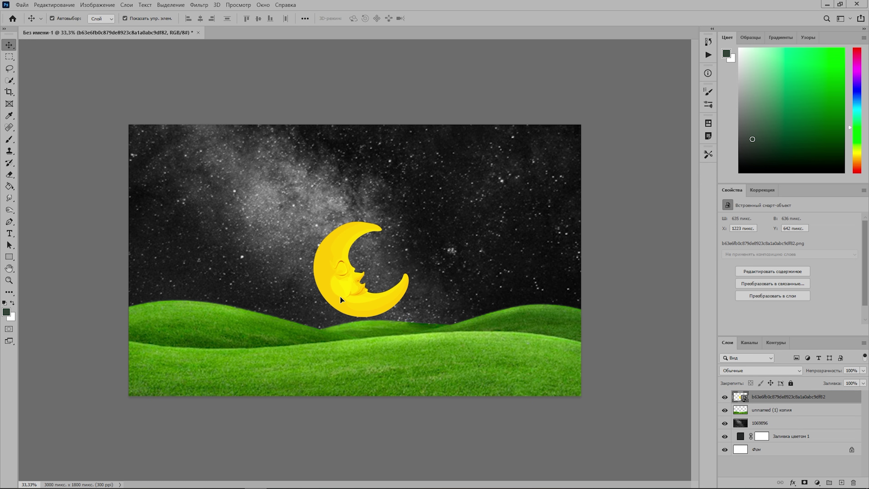
mouse_move(341, 296)
left_mouse_down()
mouse_move(366, 348)
mouse_move(422, 337)
left_mouse_up()
right_click(425, 312)
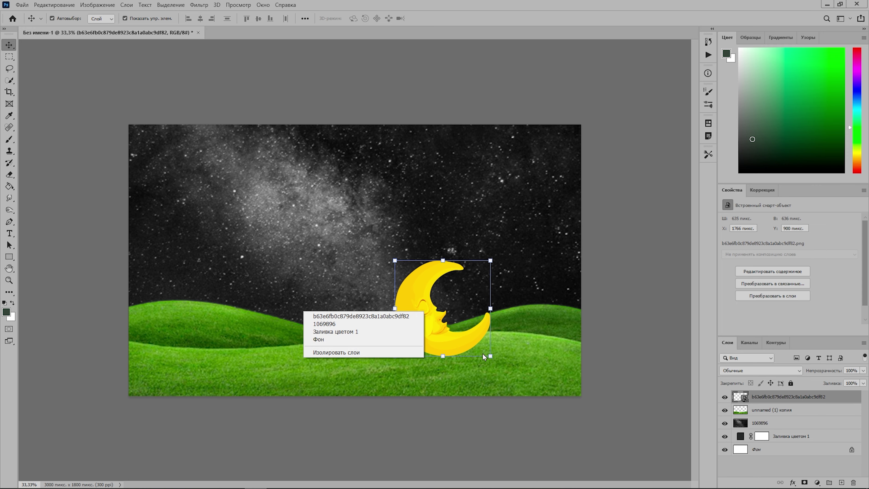
key("Escape")
right_click(794, 401)
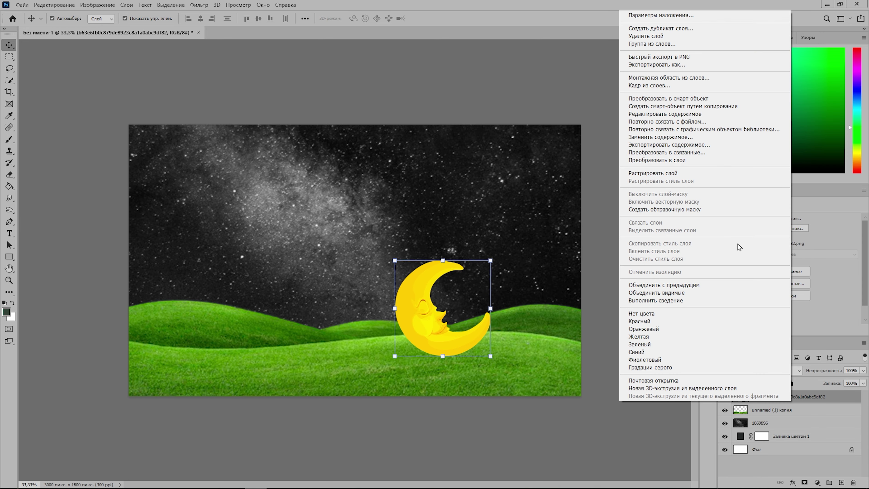
left_click(706, 175)
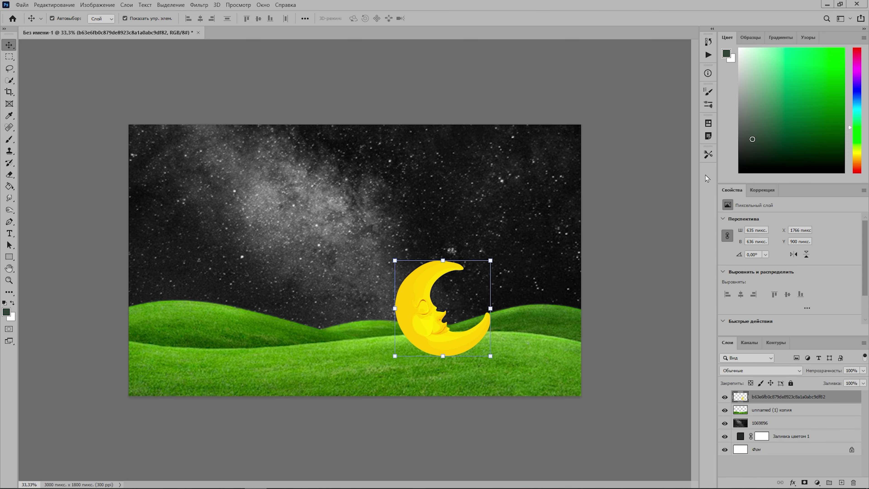
left_click(817, 483)
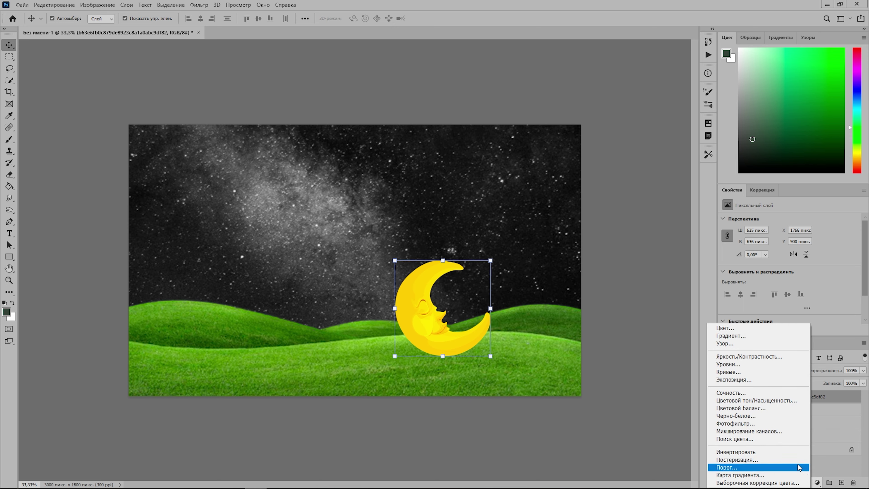
Clip a Hue/Saturation adjustment to the moon with Lightness +100, making it solid white
left_click(784, 401)
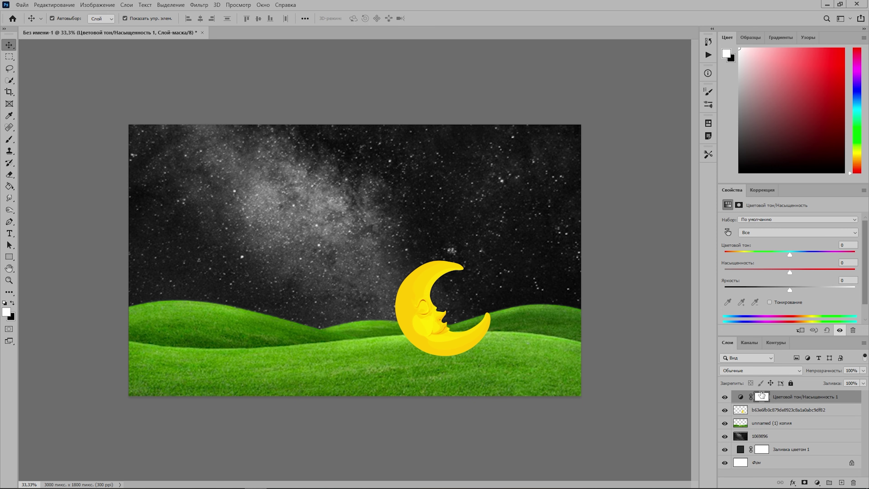
left_click(801, 331)
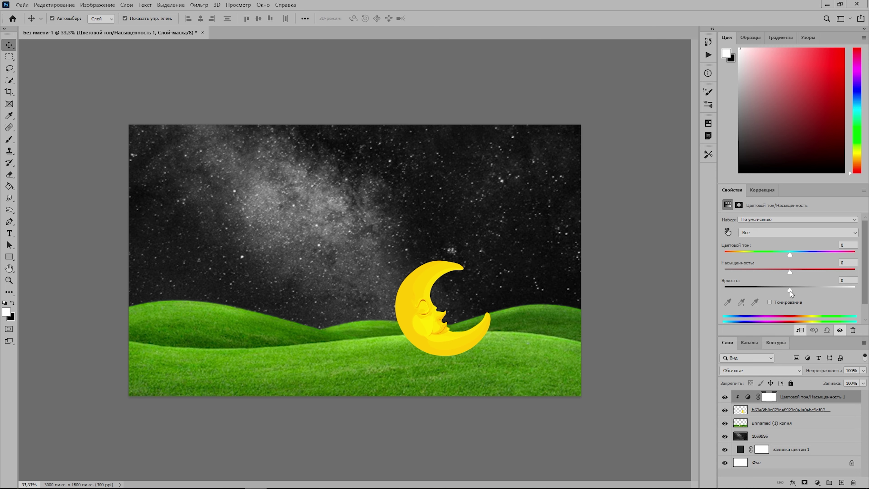
left_click_drag(790, 290, 868, 296)
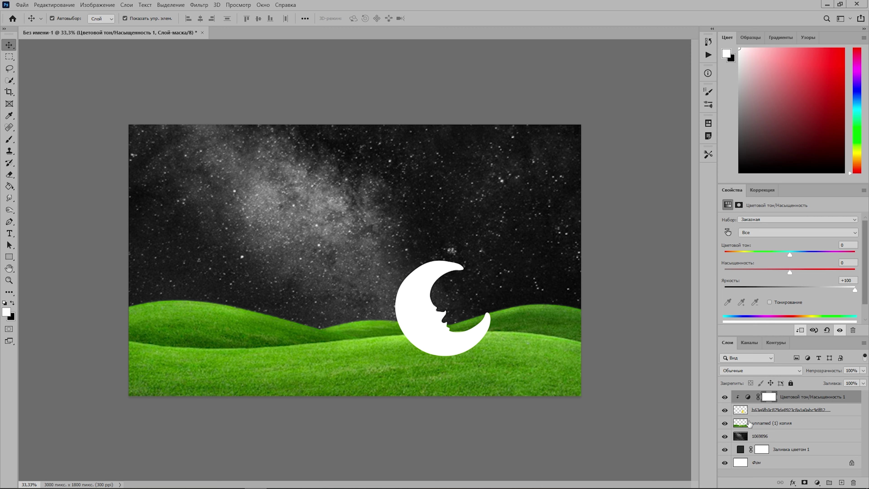
left_click(794, 427)
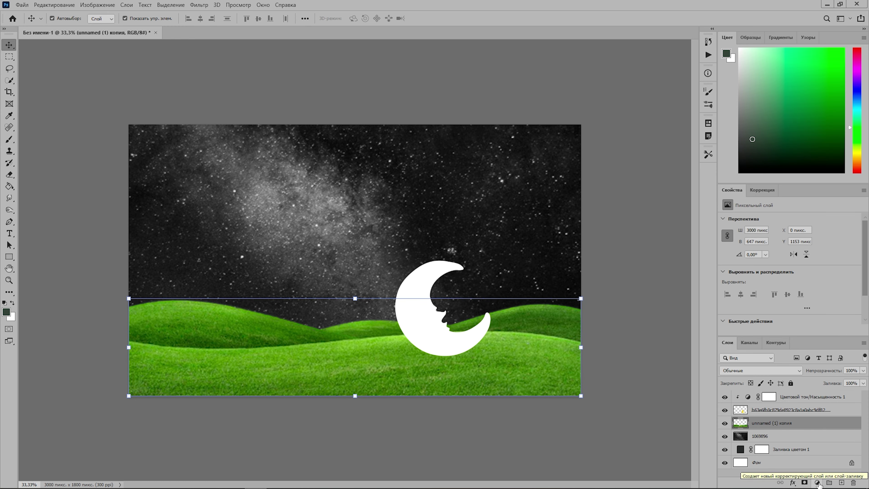
Clip a Brightness/Contrast adjustment to the grass with Brightness -150 and Contrast 100
left_click(818, 483)
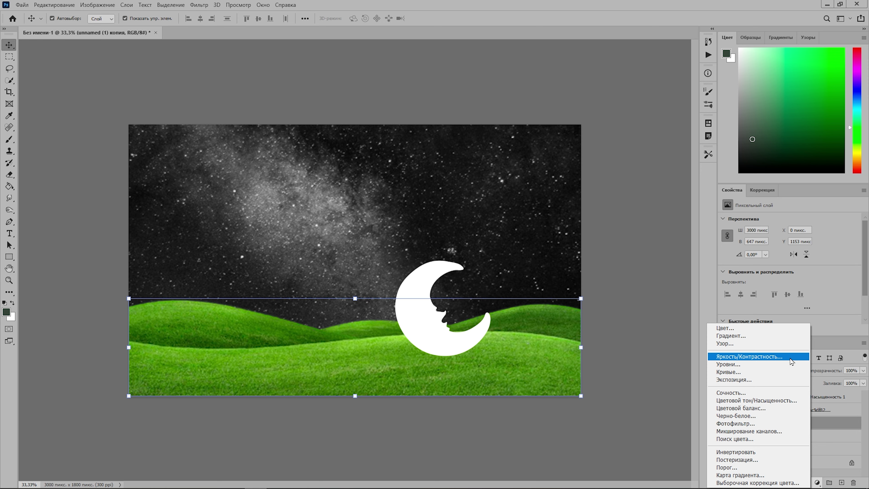
left_click(792, 361)
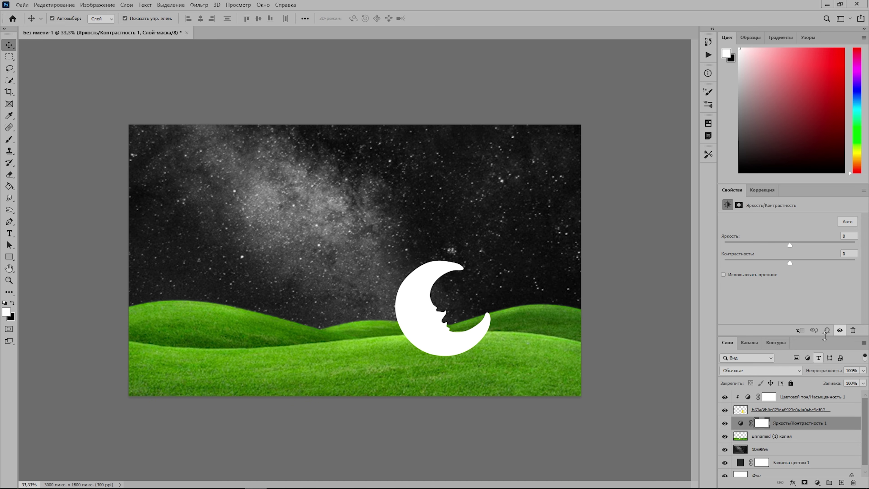
left_click(801, 330)
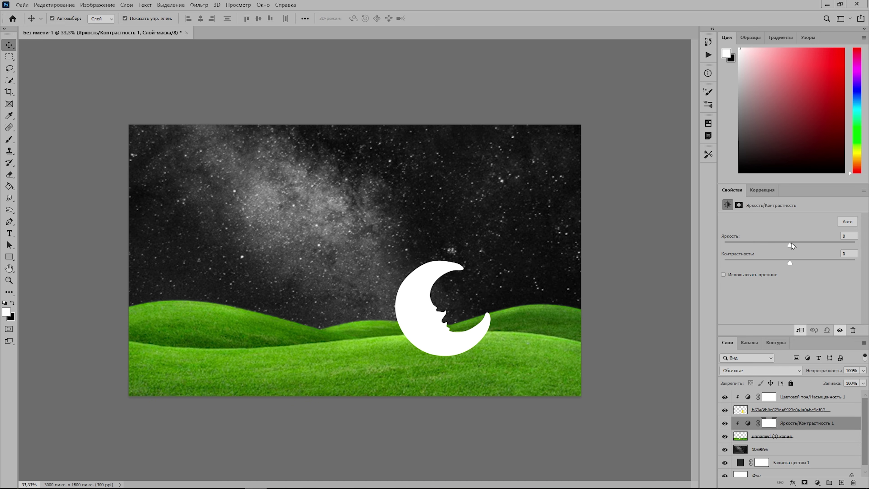
left_click_drag(790, 245, 725, 246)
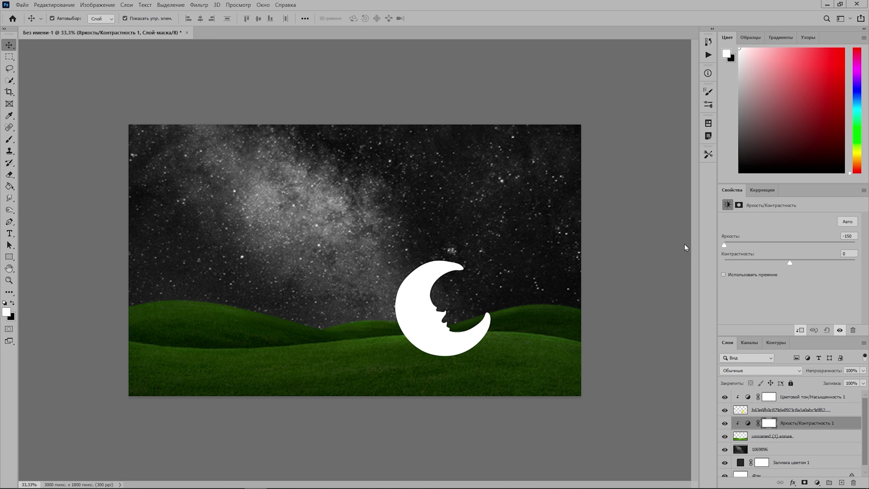
left_click_drag(791, 264, 868, 274)
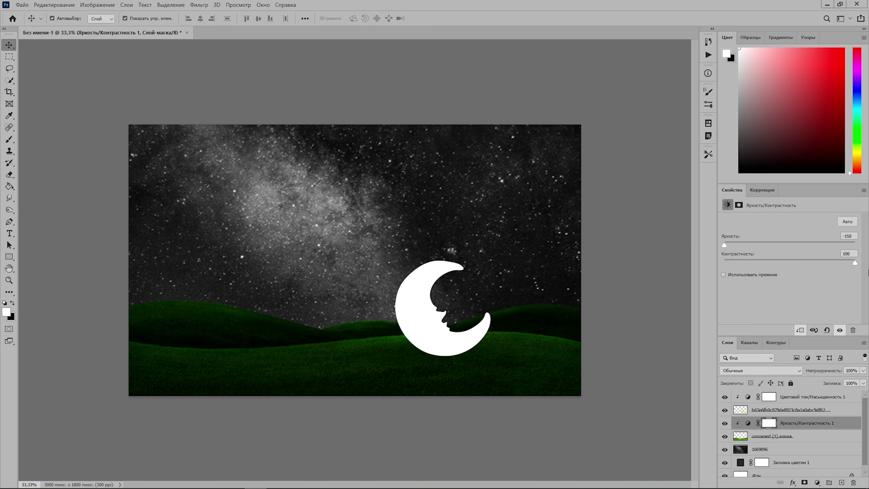
left_click(10, 139)
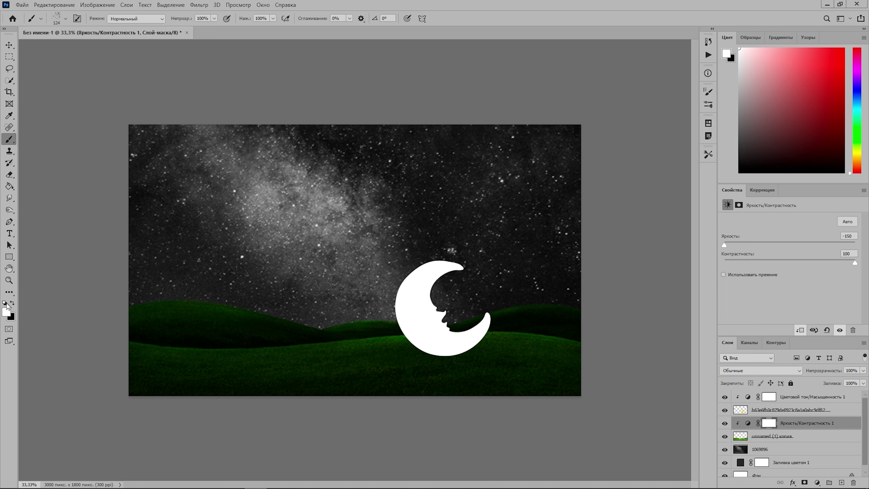
Set up a black Soft Round brush at 500 px
left_click(14, 303)
right_click(216, 244)
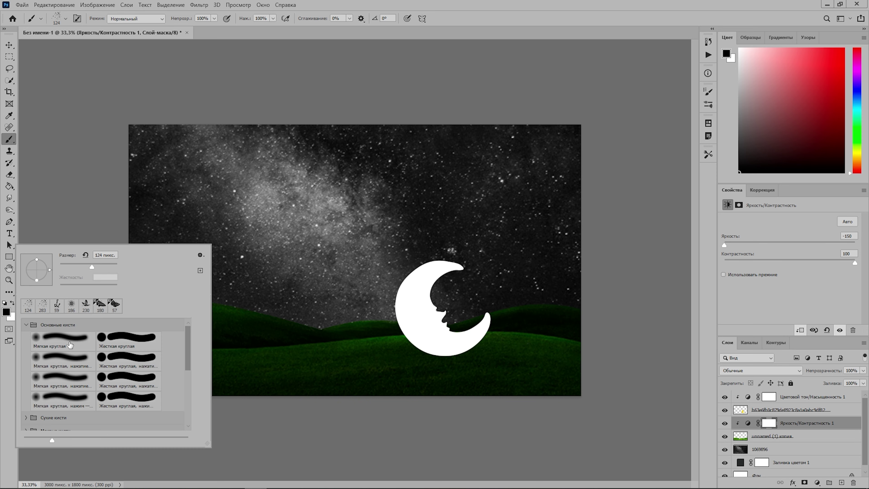
left_click(70, 344)
double_click(107, 255)
type("500")
key("Return")
left_click(403, 35)
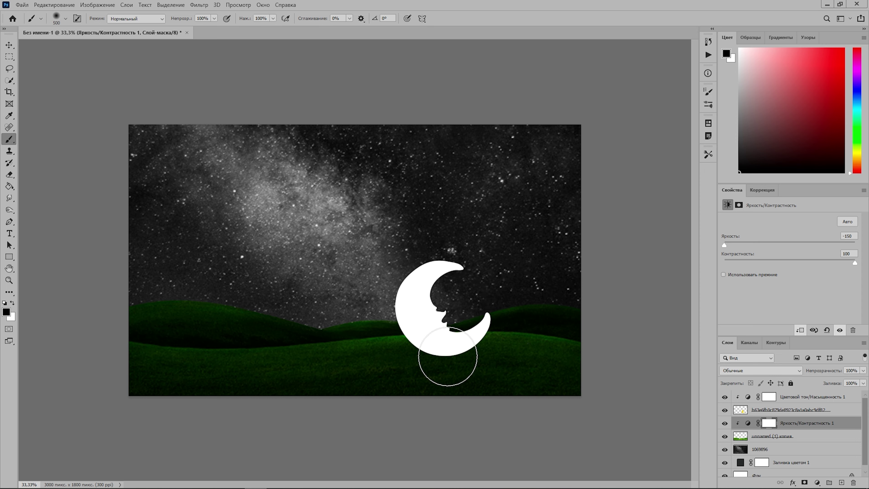
Paint a glow on the adjustment mask under the moon and stretch it wide across the hills
left_click(448, 356)
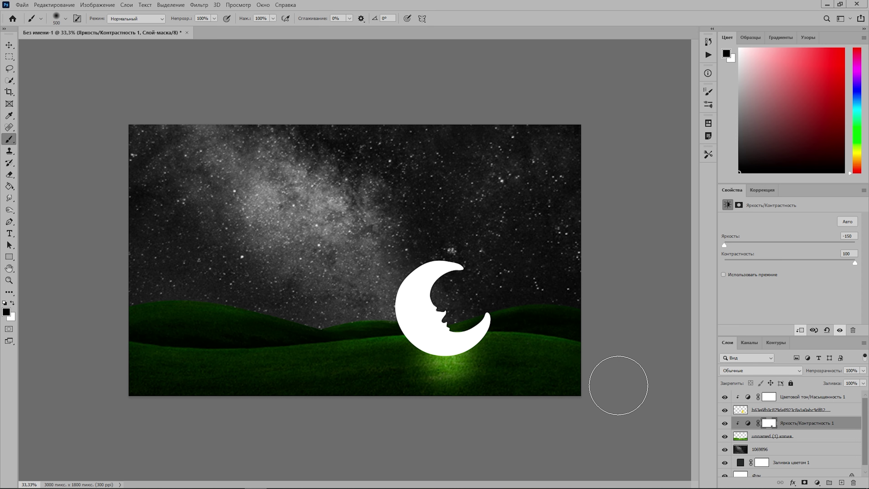
key("ctrl+t")
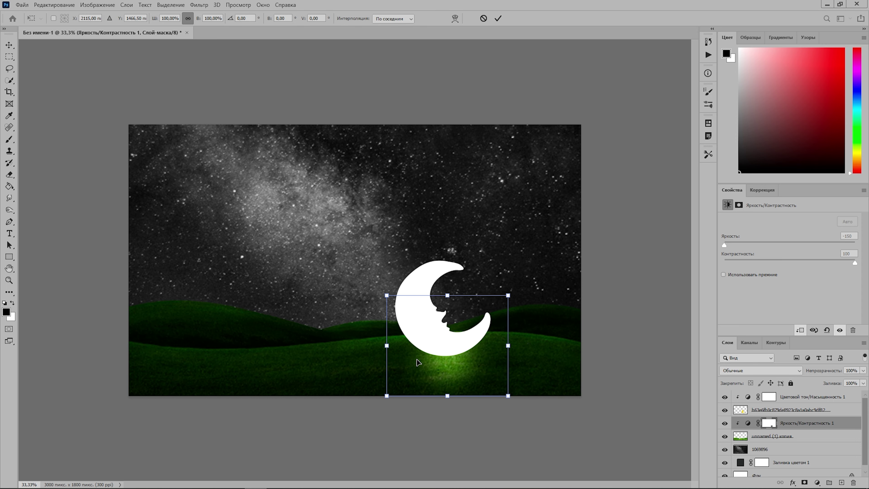
left_click_drag(388, 348, 230, 346)
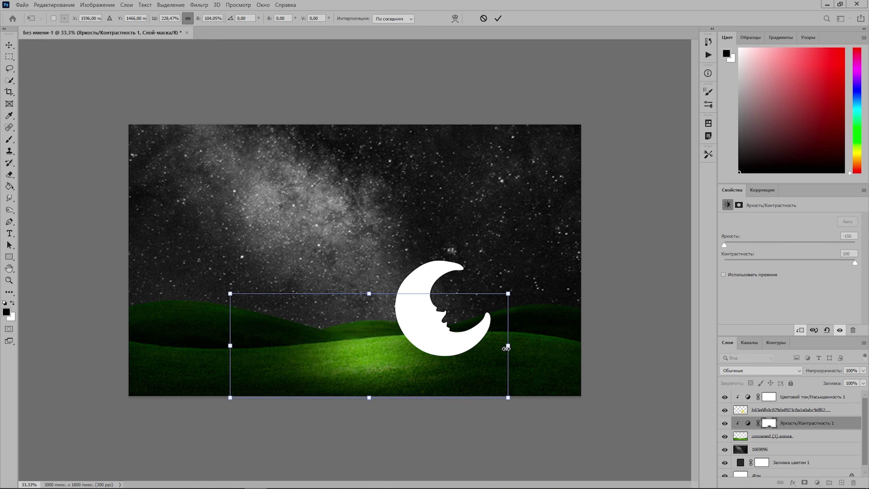
left_click_drag(508, 346, 681, 346)
left_click(498, 18)
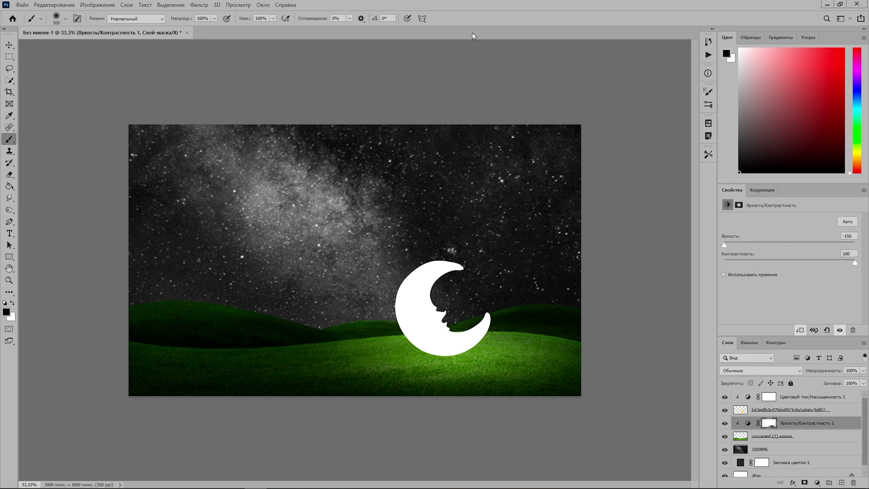
Add a new layer clipped to the grass and paint a soft white dot under the moon
left_click(842, 483)
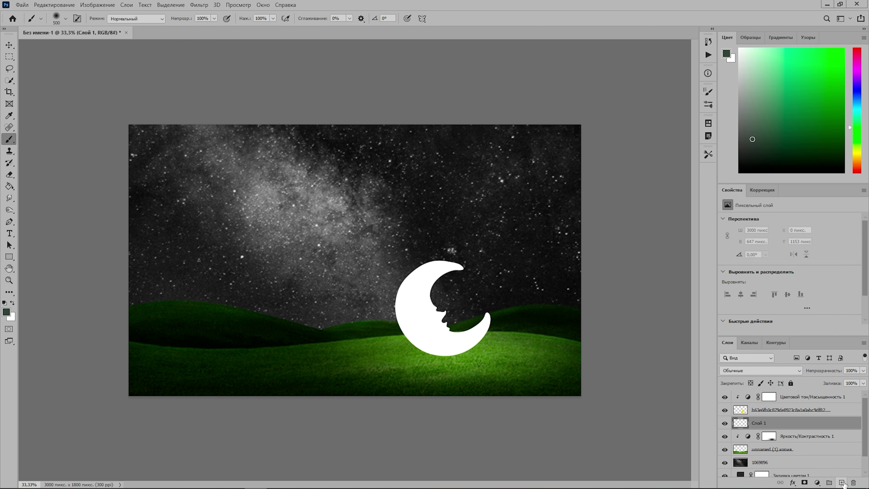
left_click(739, 429, "alt")
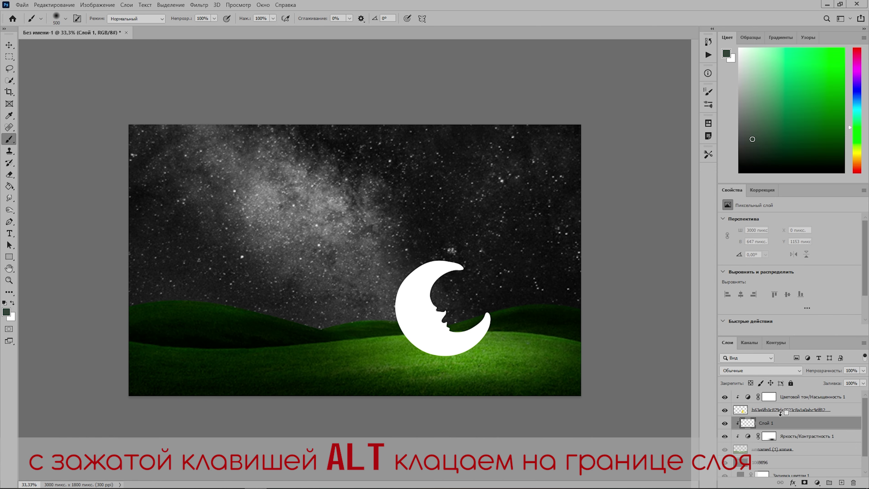
key("d")
key("x")
right_click(382, 306)
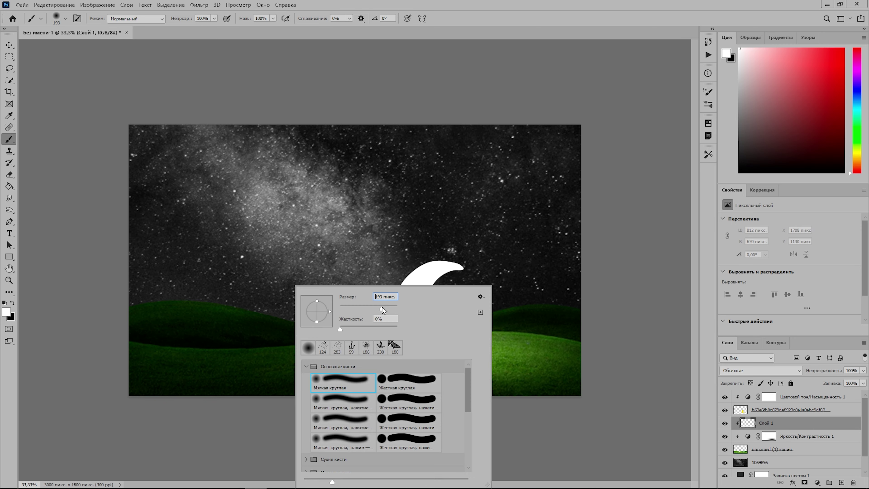
left_click(502, 284)
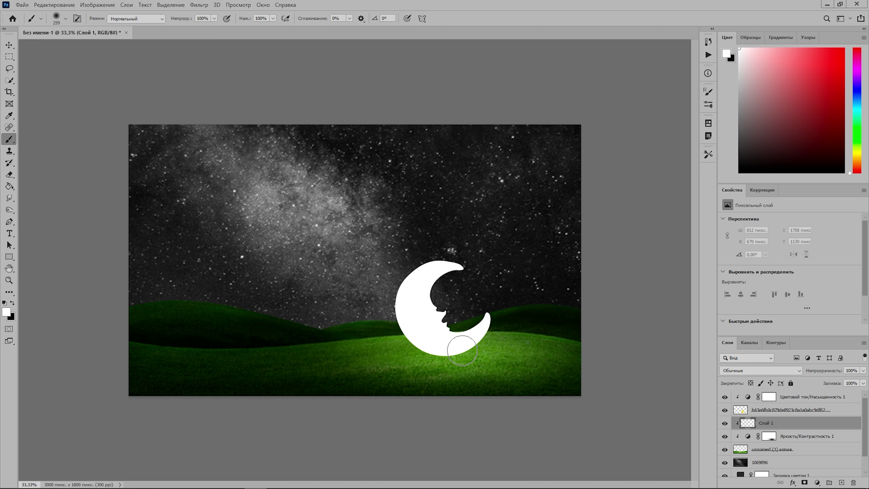
left_click(492, 355)
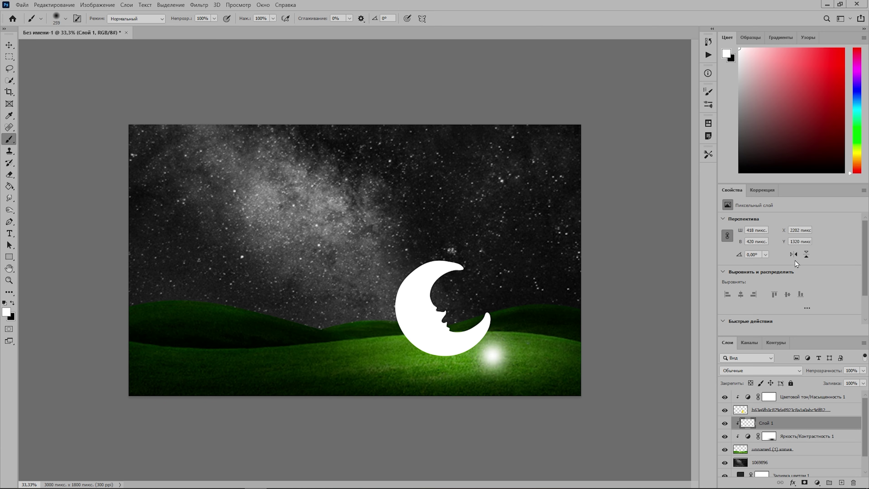
Set the glow layer to Overlay and stretch it wide beneath the moon
left_click(783, 374)
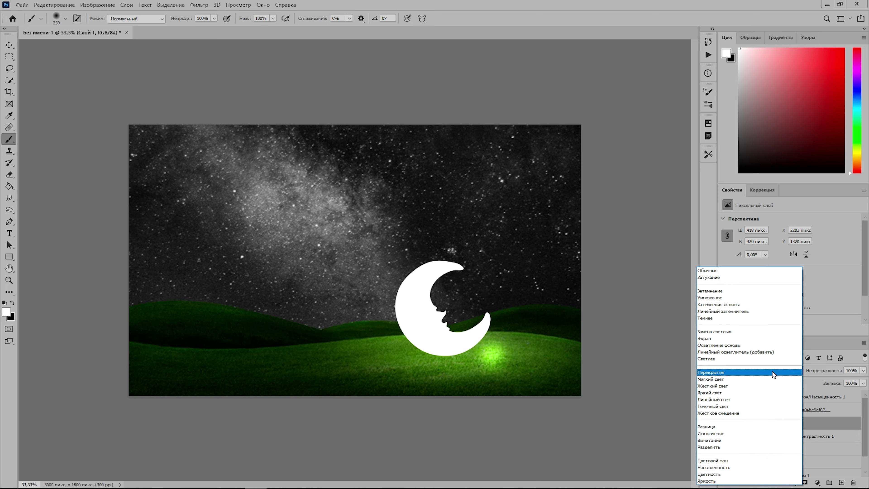
left_click(751, 373)
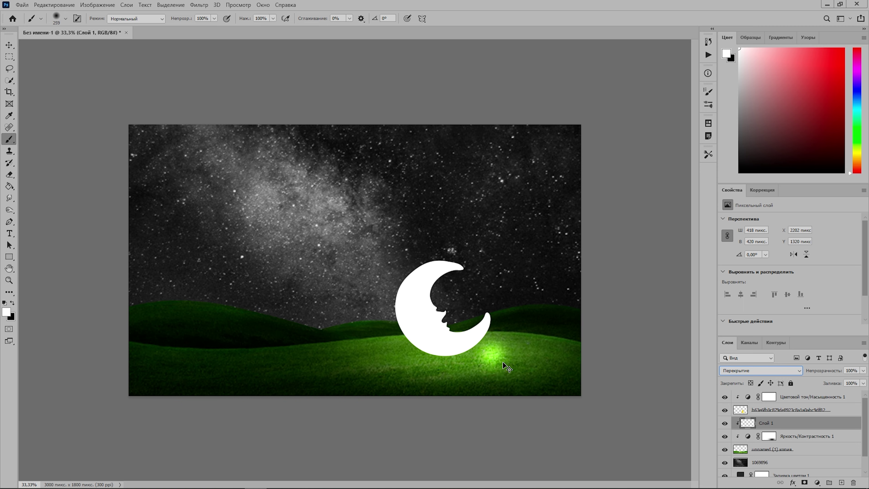
key("ctrl+t")
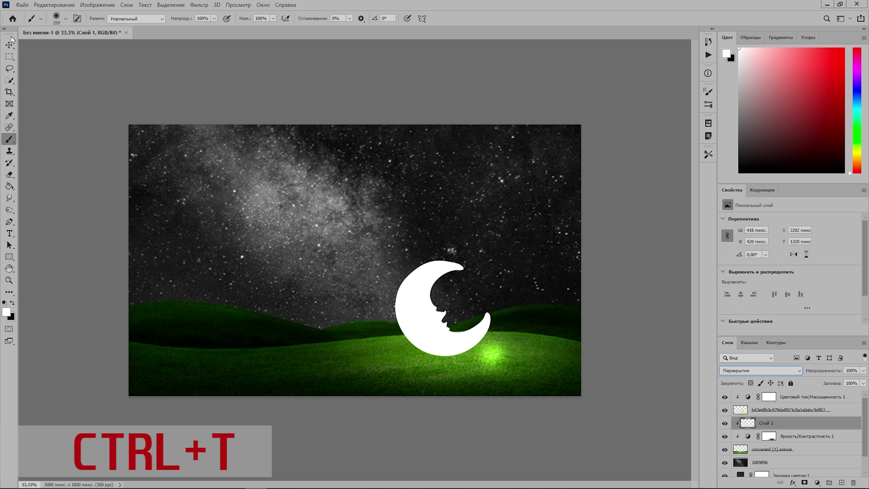
key("ctrl+t")
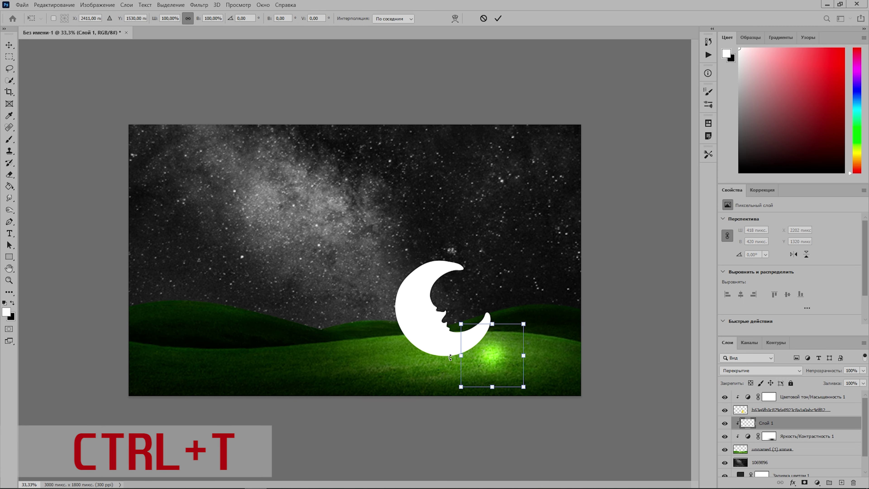
mouse_move(461, 356)
left_mouse_down()
mouse_move(354, 353)
mouse_move(365, 355)
left_mouse_up()
left_click_drag(451, 360, 449, 361)
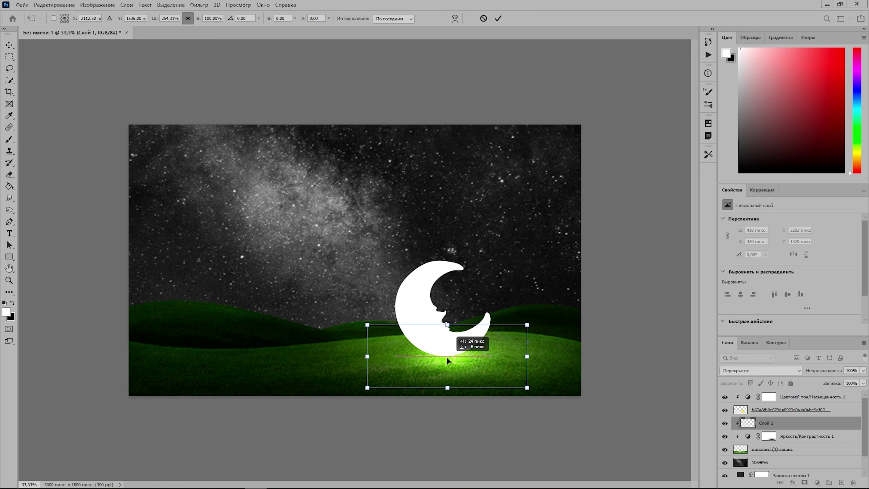
left_click(499, 18)
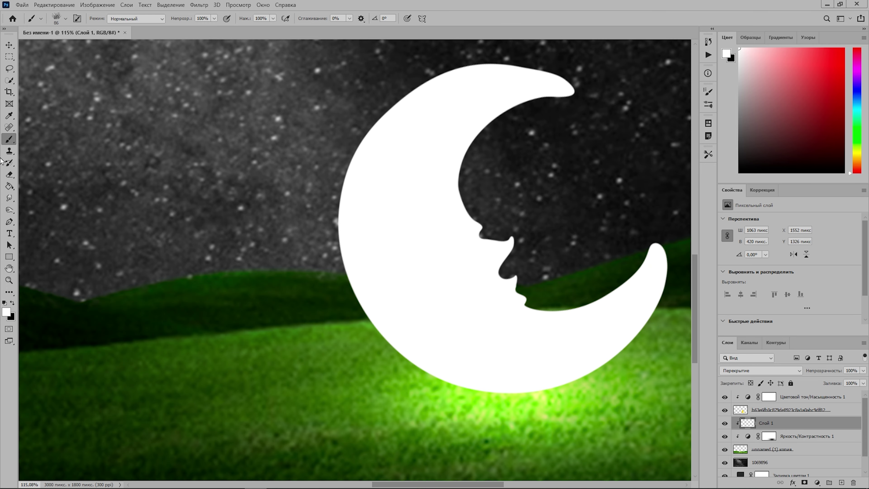
Set the Eraser to a grass-shaped brush tip with wide spacing
left_click(9, 175)
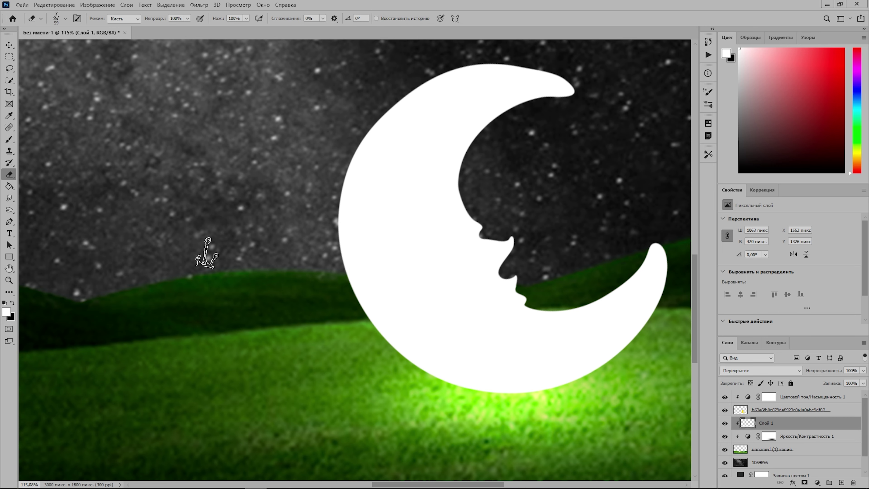
left_click(710, 98)
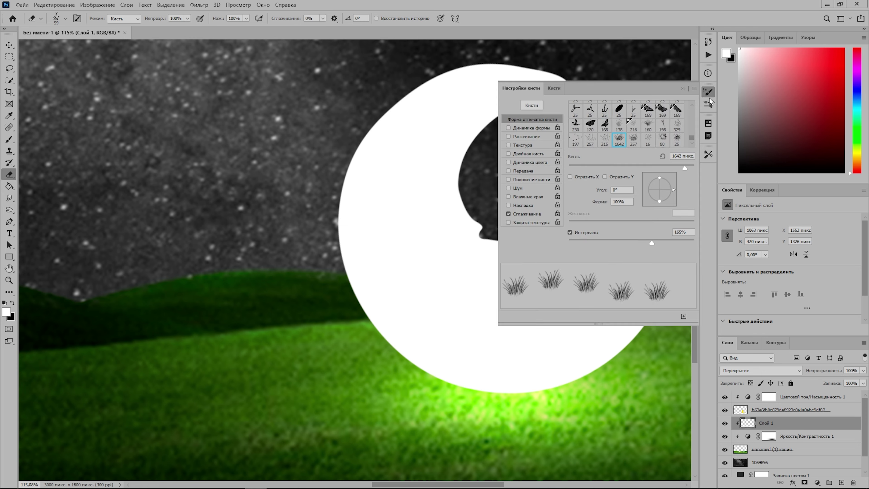
left_click(634, 138)
left_click_drag(587, 243, 667, 243)
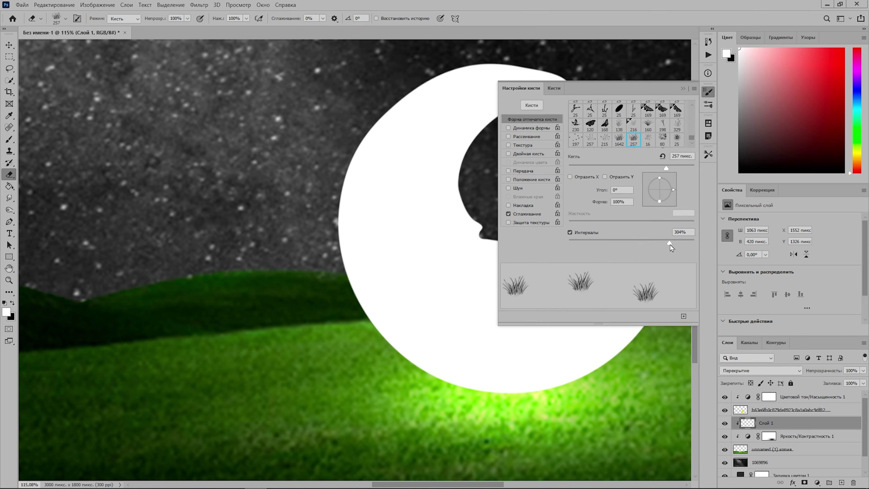
left_click(683, 89)
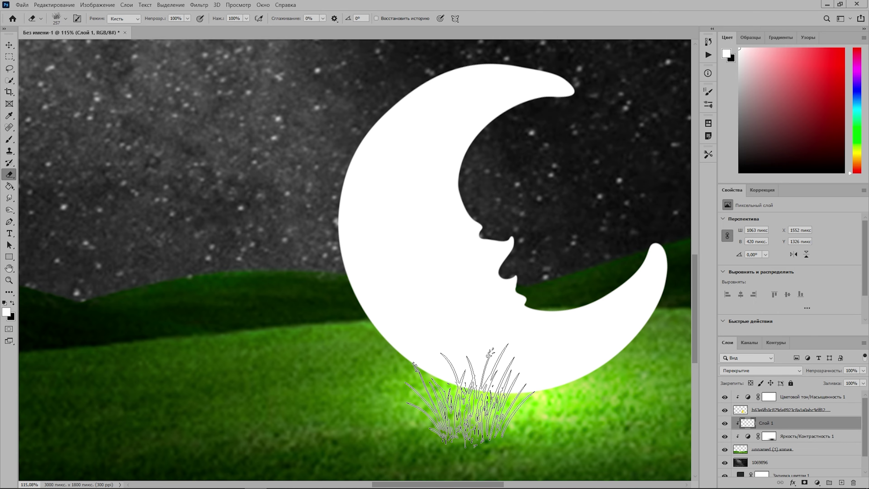
Erase grass-blade shapes into the moon layer's lower edge, undoing a stray stroke on the glow
left_click(466, 406)
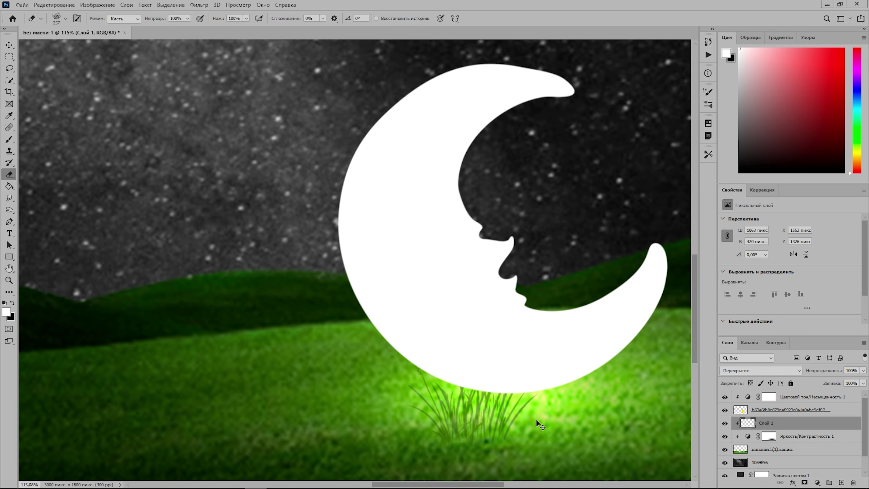
key("ctrl+z")
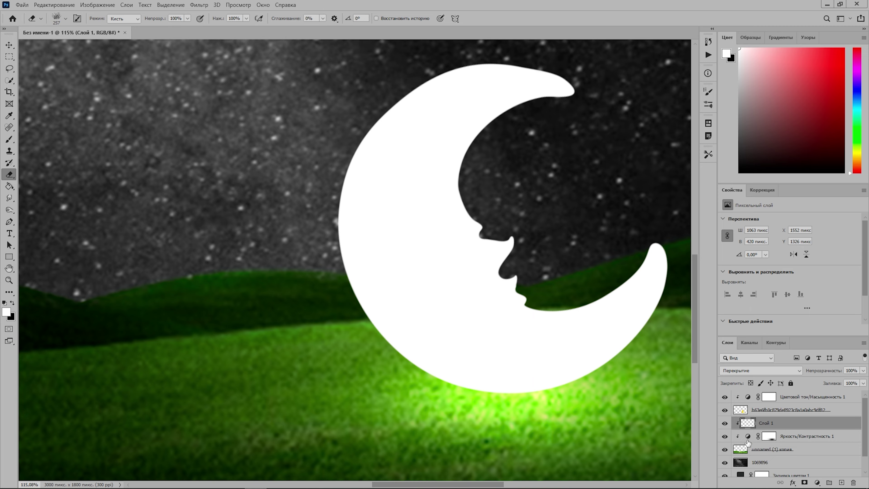
left_click(743, 411)
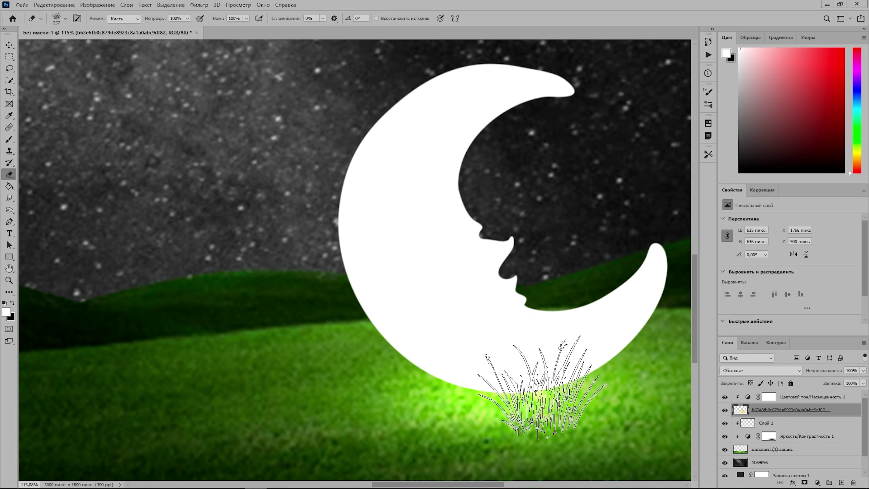
left_click(469, 405)
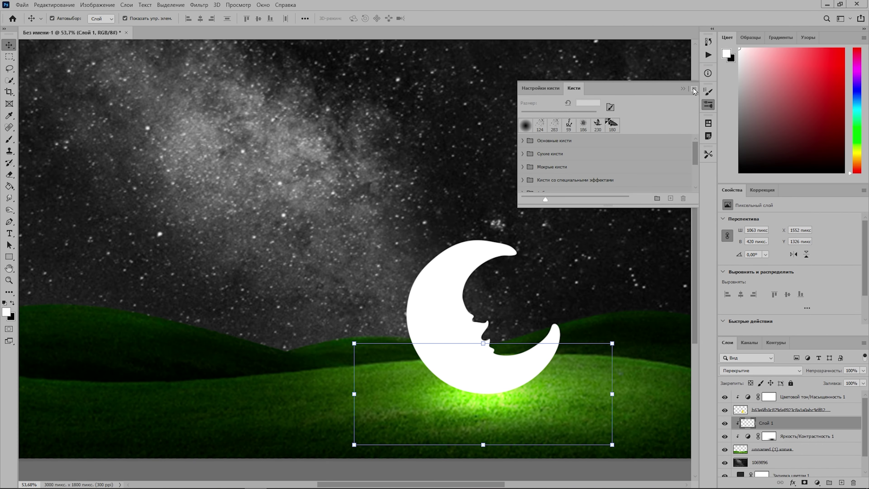
left_click(694, 89)
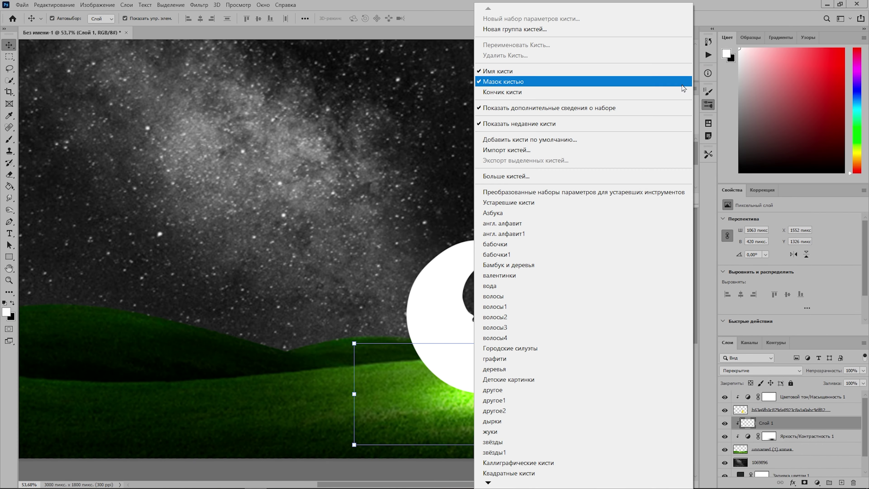
Import the grass_brushes_5.abr and my_own_grass_brushr.abr brush sets from the Кисти folder
left_click(514, 152)
double_click(294, 192)
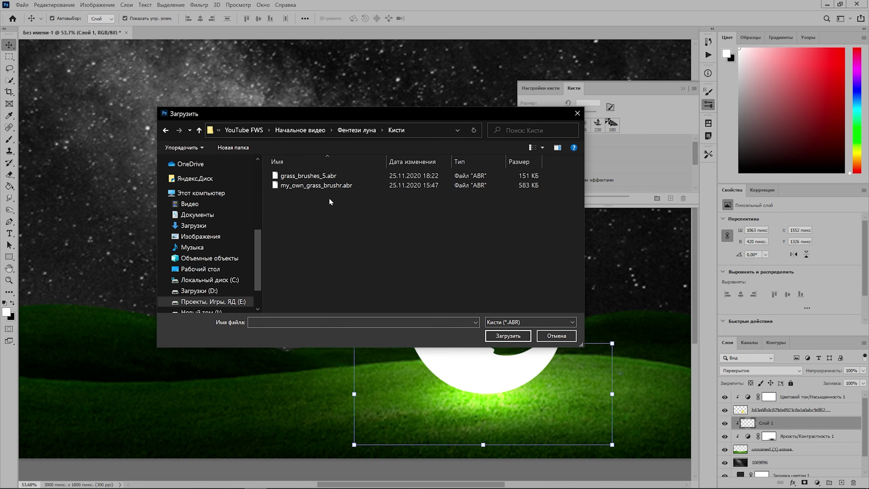
double_click(308, 175)
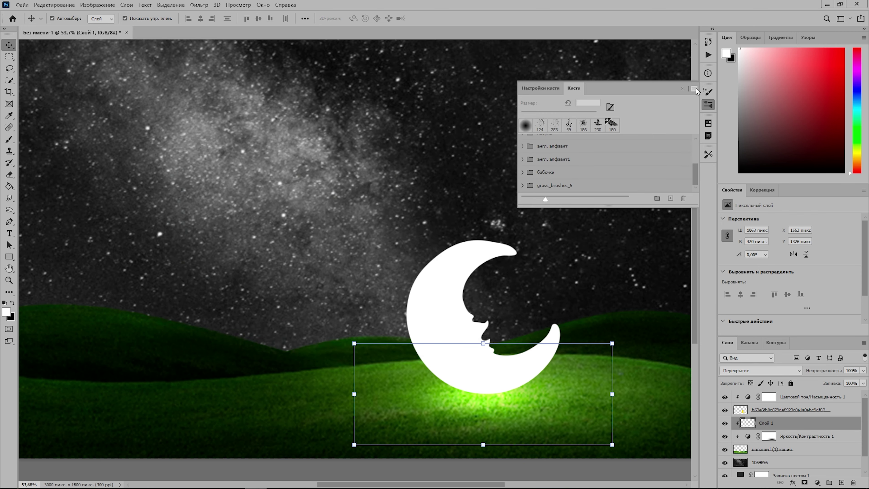
left_click(695, 89)
left_click(514, 152)
left_click(316, 185)
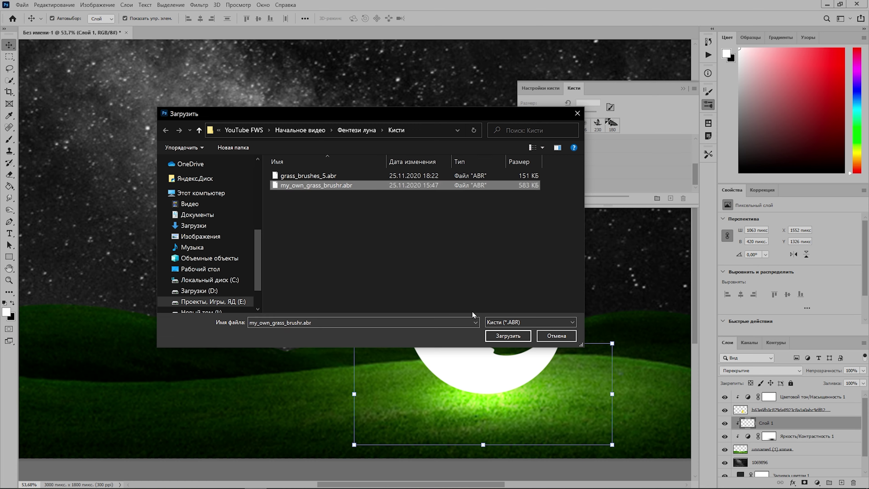
left_click(508, 336)
Select the Brush tool with grass tip 1642 at 165% spacing
scroll(620, 172, "up", 5)
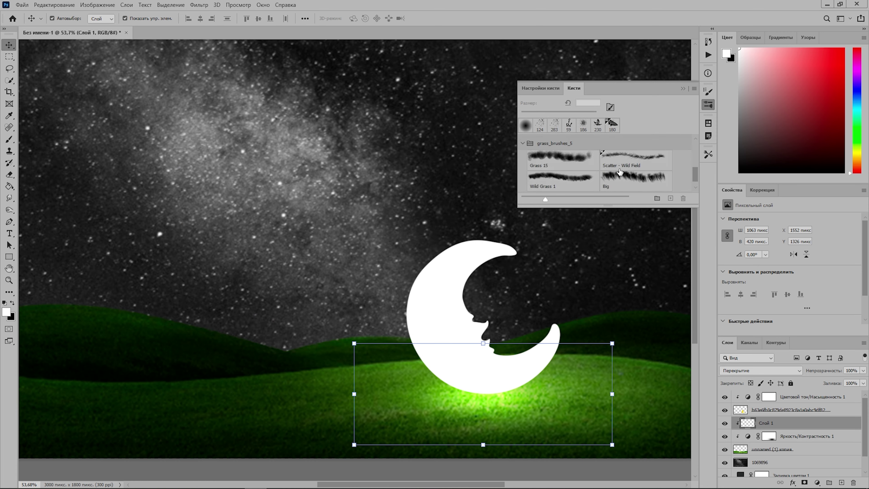
left_click(709, 94)
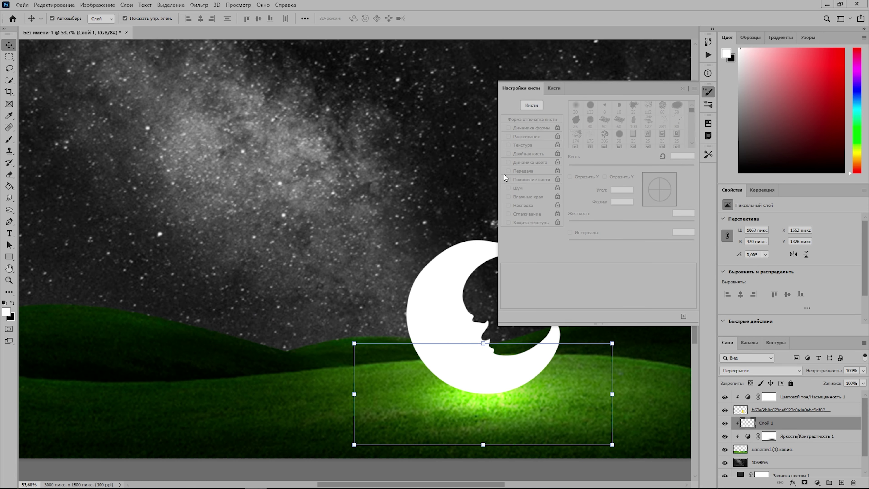
left_click(9, 139)
scroll(651, 130, "down", 5)
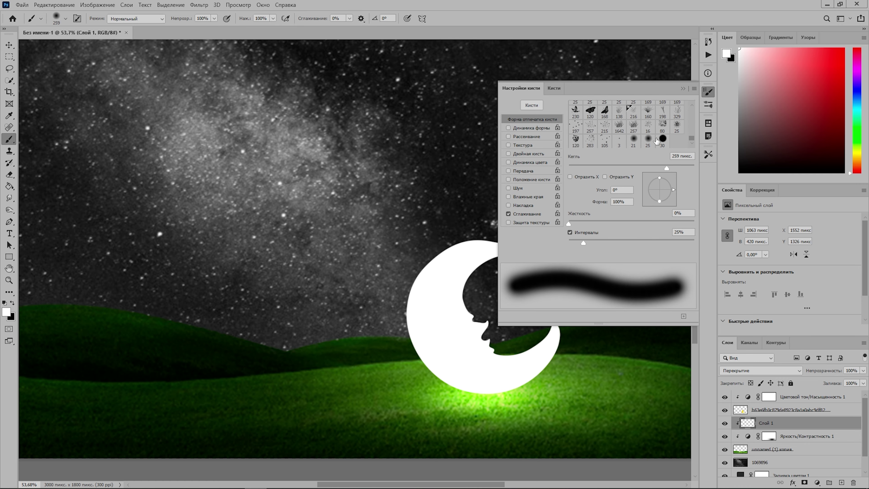
scroll(631, 124, "up", 1)
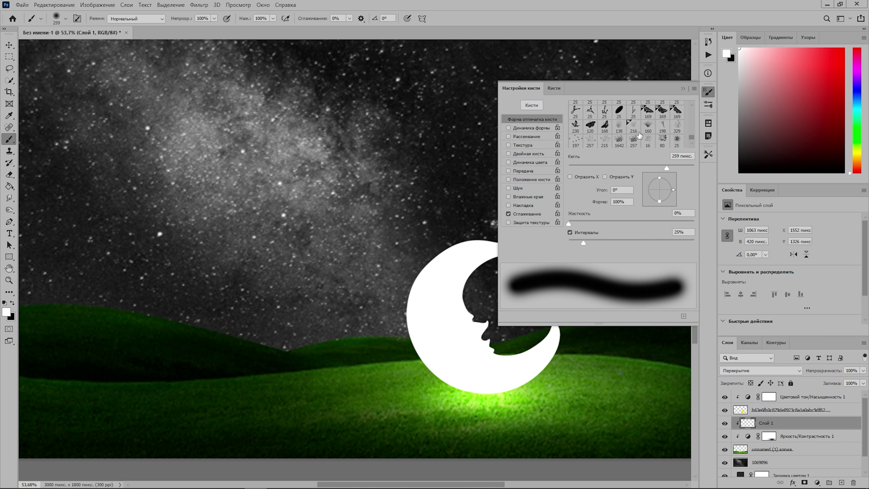
left_click(633, 126)
left_click(648, 126)
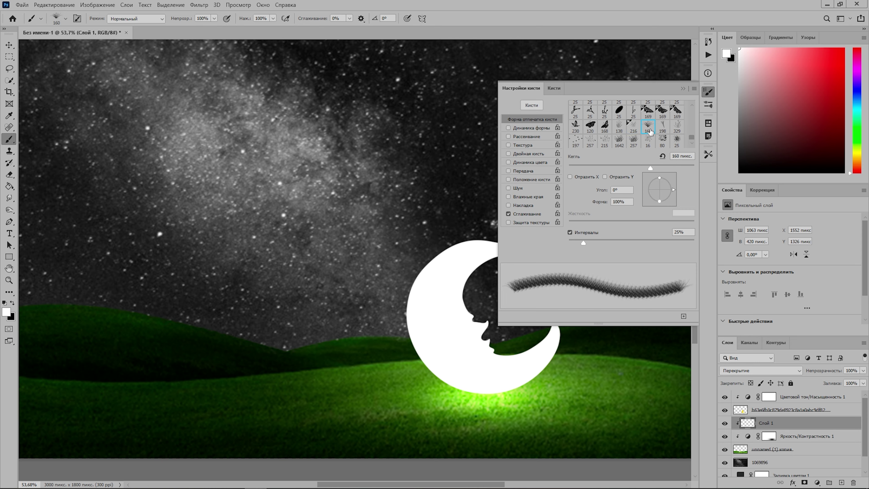
left_click_drag(584, 243, 663, 243)
left_click(620, 140)
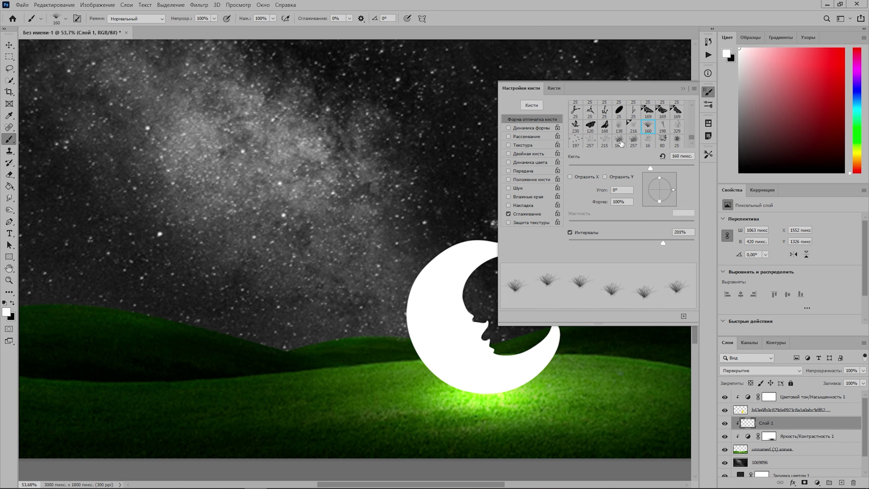
left_click_drag(602, 243, 652, 243)
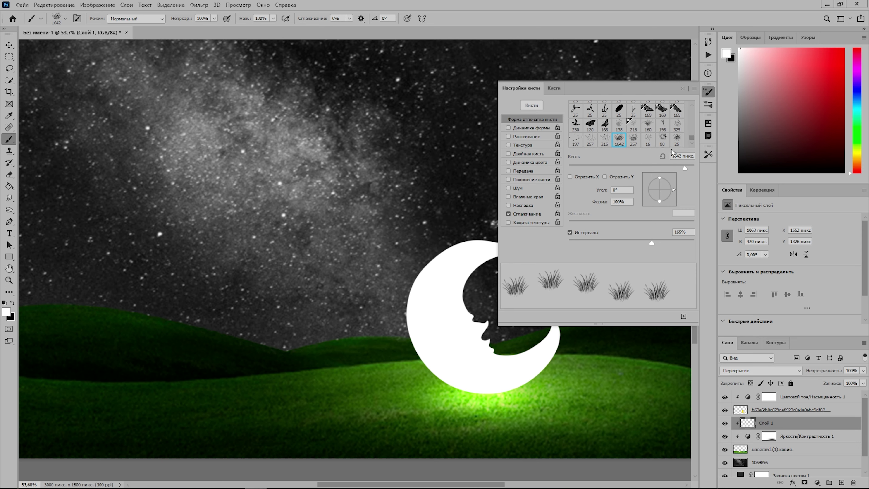
left_click(682, 90)
right_click(297, 242)
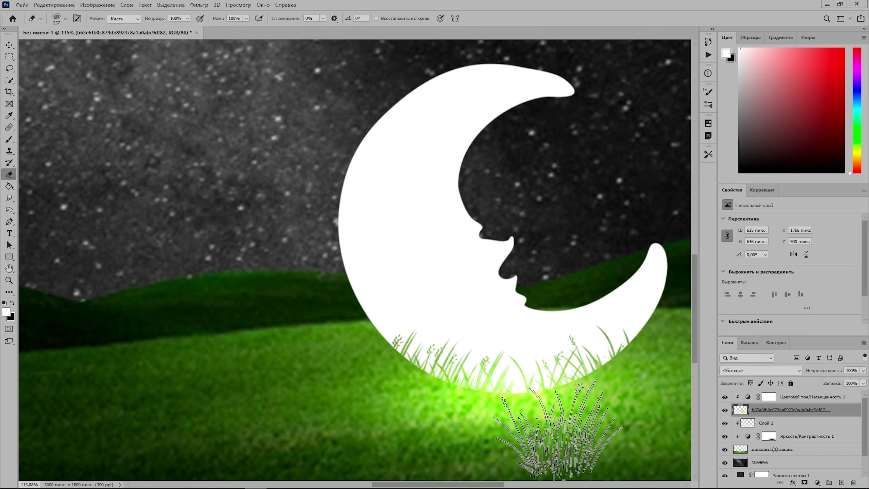
Erase grass strands along the moon's bottom using the 215 px and 160 px grass tips
left_click(708, 105)
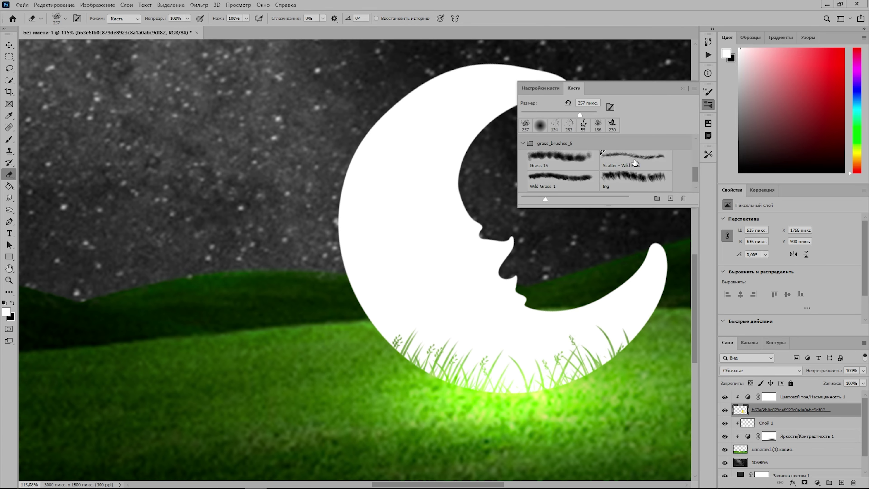
left_click(708, 92)
left_click(663, 126)
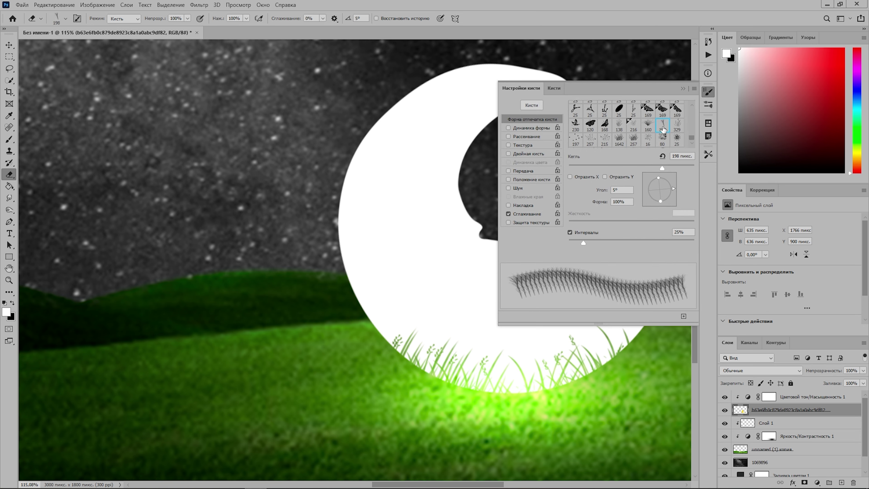
left_click(678, 125)
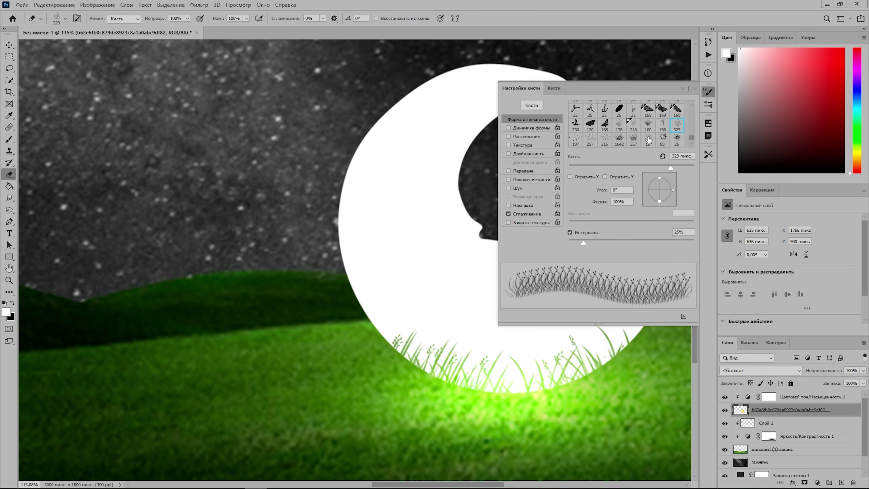
left_click(633, 141)
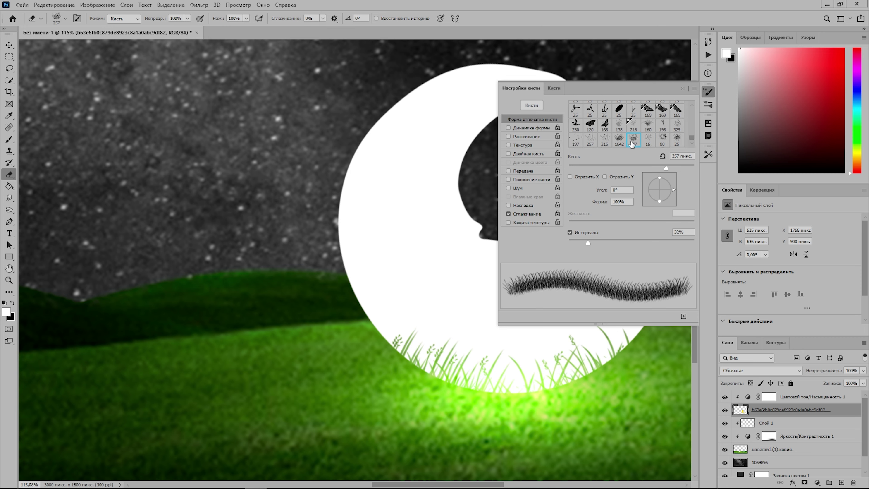
left_click(620, 141)
left_click(605, 140)
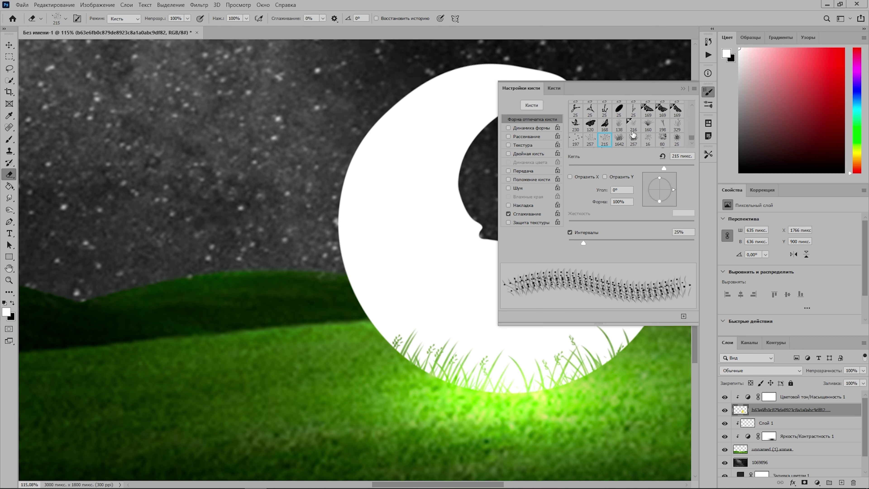
left_click_drag(486, 373, 582, 376)
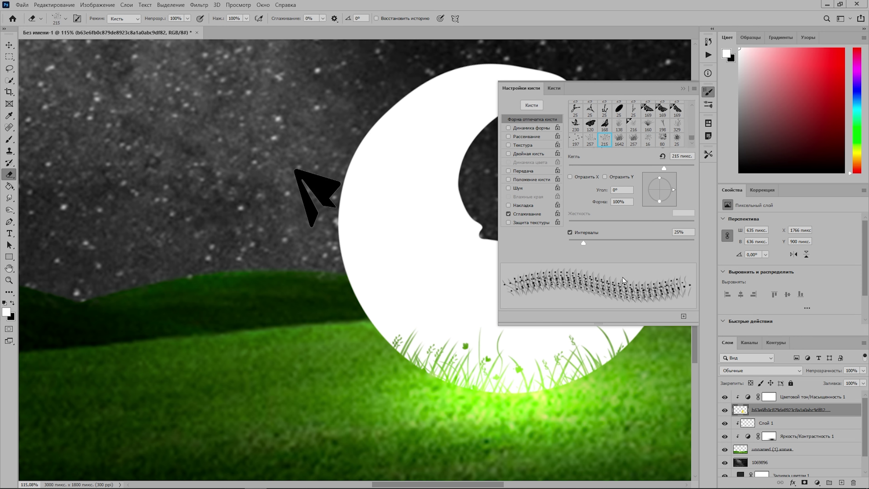
left_click(648, 126)
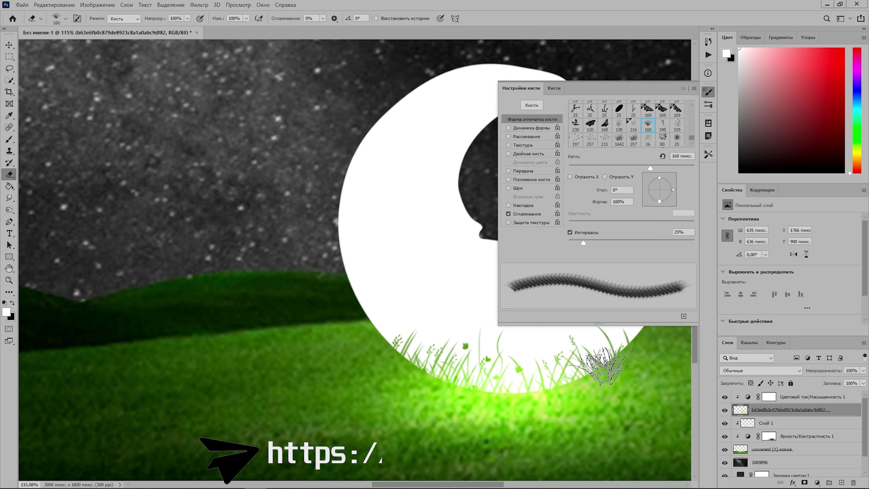
left_click_drag(369, 388, 465, 398)
left_click_drag(379, 355, 527, 376)
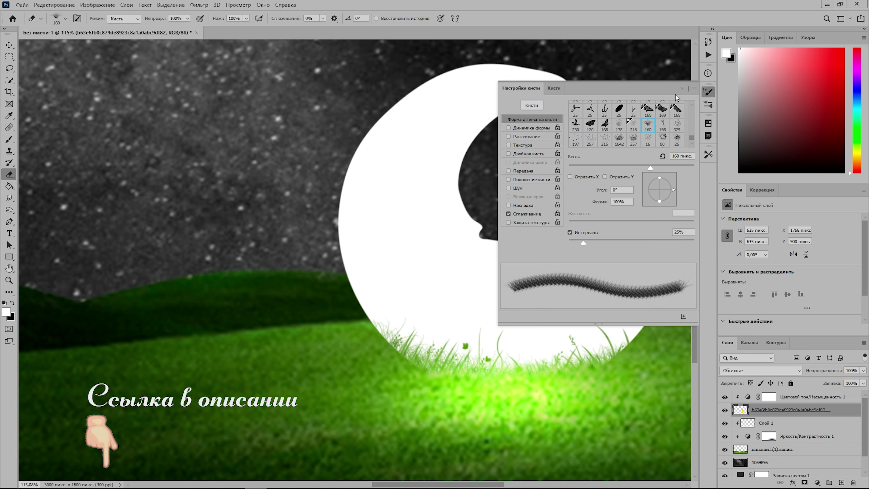
left_click(682, 89)
Trim more grass shapes into the moon's lower edge and shift the moon down-right
right_click(378, 284)
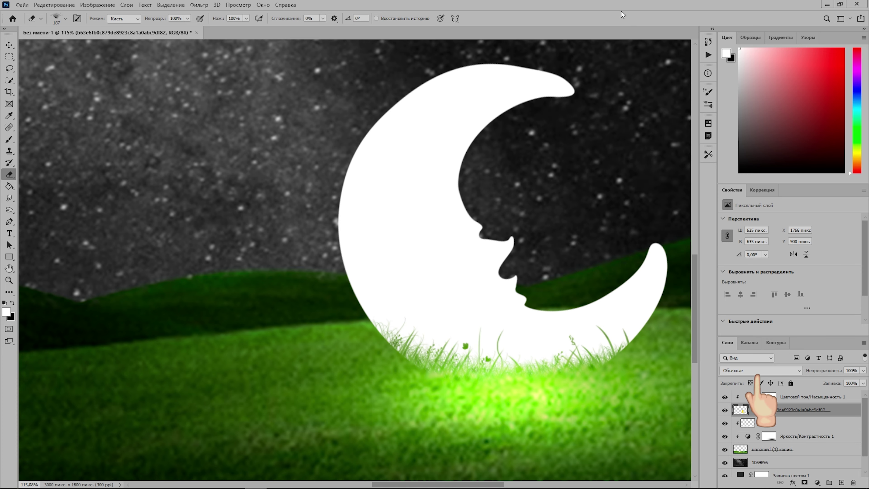
left_click_drag(610, 367, 582, 370)
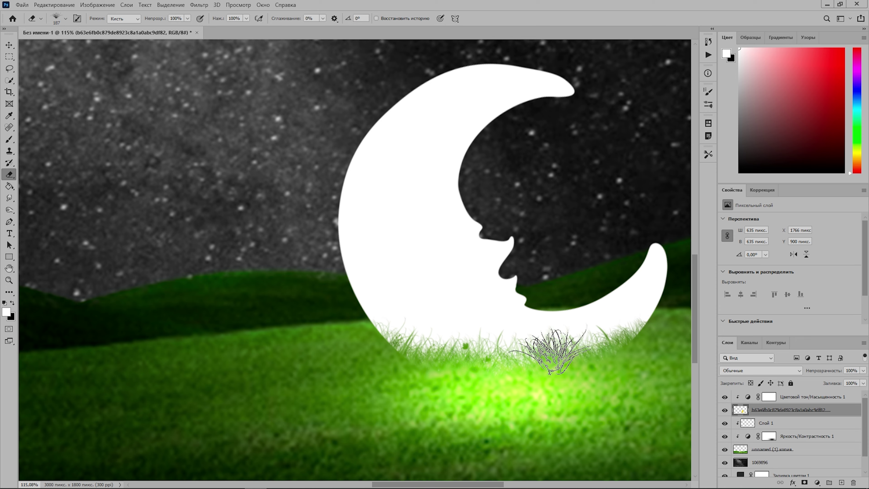
left_click_drag(466, 360, 569, 423)
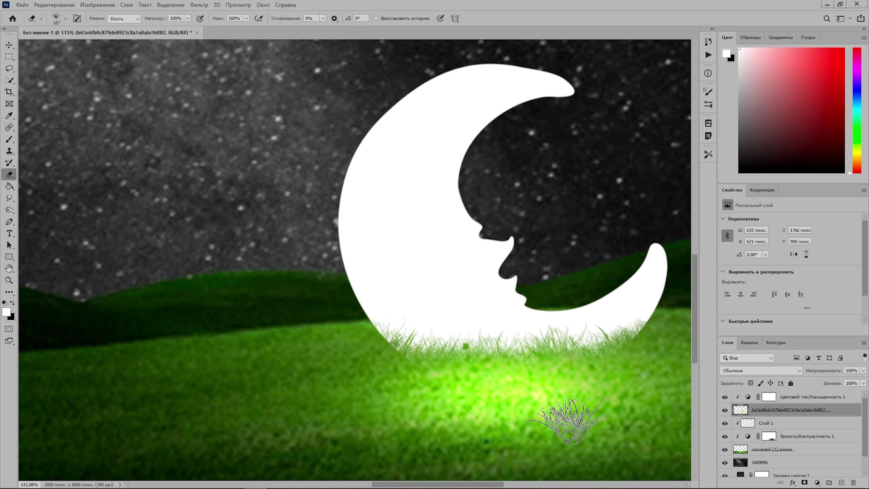
scroll(554, 414, "down", 2)
scroll(548, 407, "down", 2)
scroll(535, 400, "down", 2)
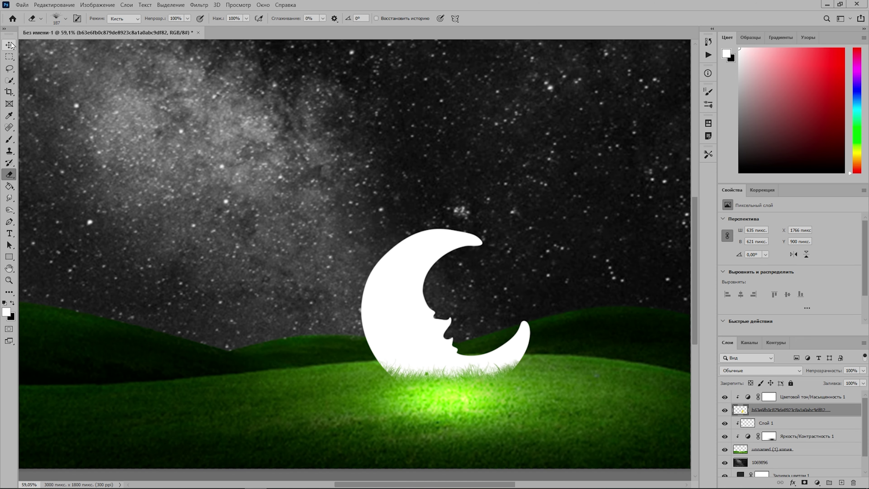
left_click(11, 46)
left_click_drag(424, 343, 431, 360)
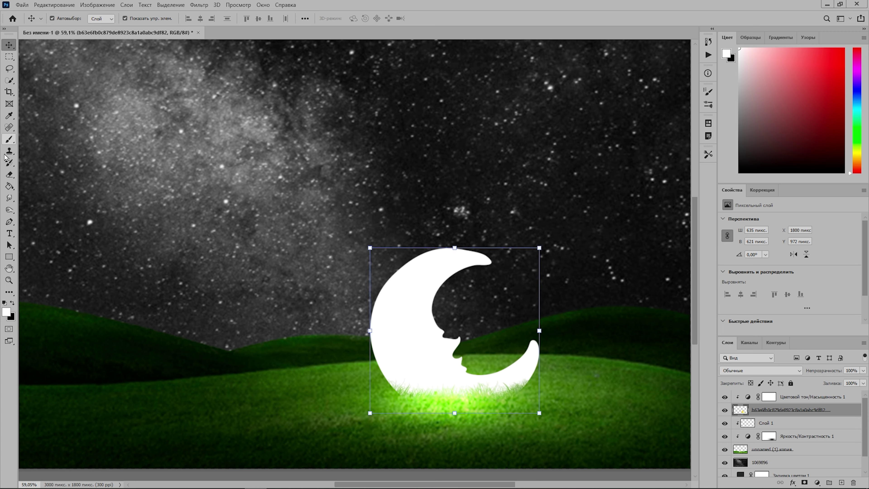
left_click(9, 177)
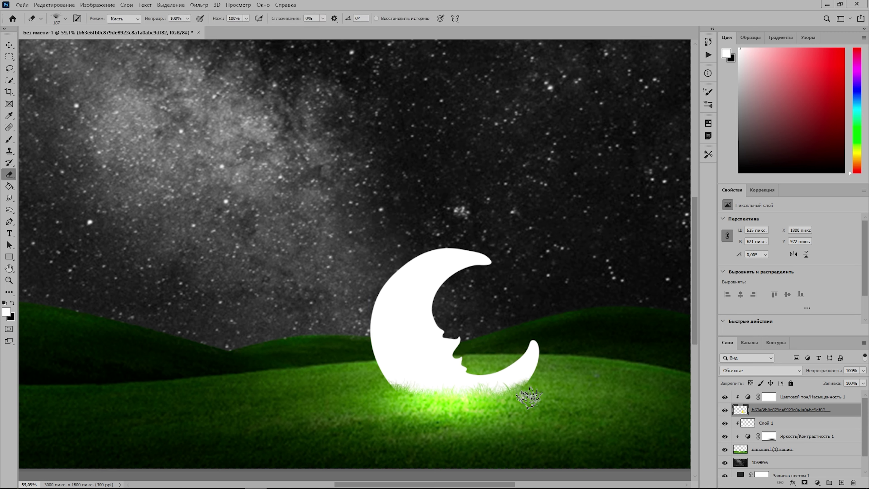
left_click_drag(529, 398, 421, 394)
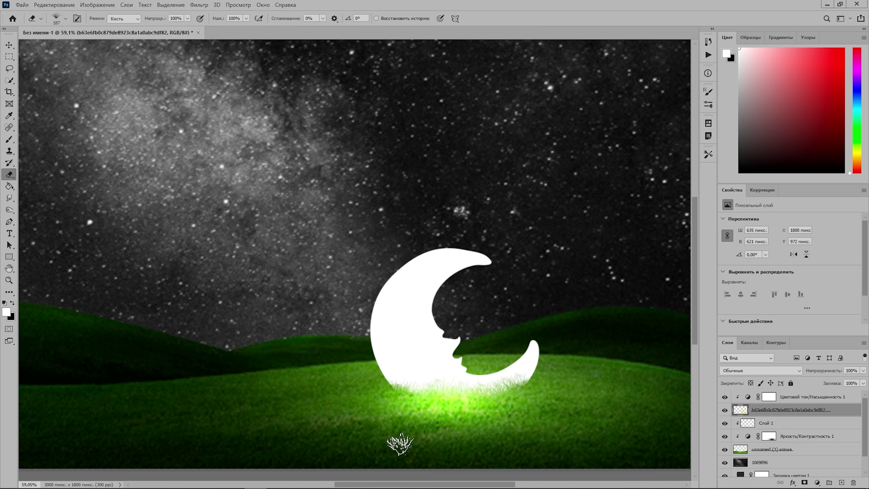
Nudge the moon about 27 px lower and slightly right, to Y 999 px
scroll(390, 409, "up", 5)
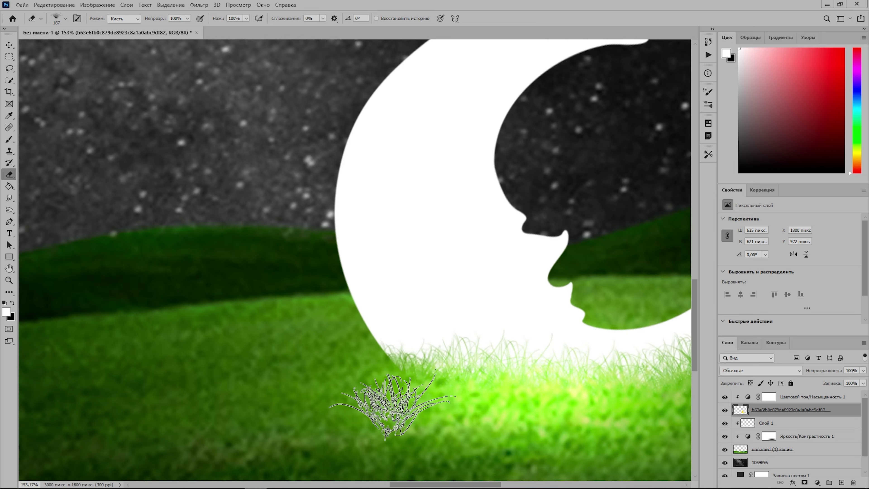
scroll(390, 407, "up", 3)
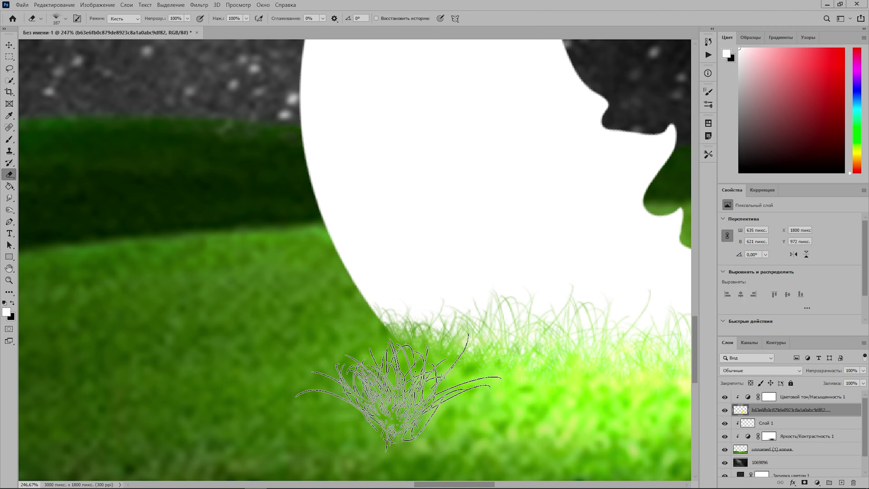
scroll(511, 413, "right", 5)
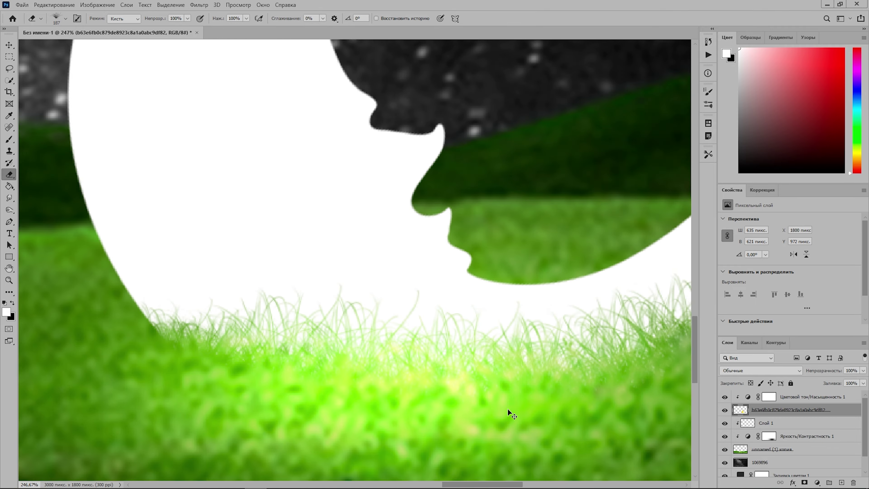
scroll(509, 412, "down", 2)
scroll(301, 408, "down", 5)
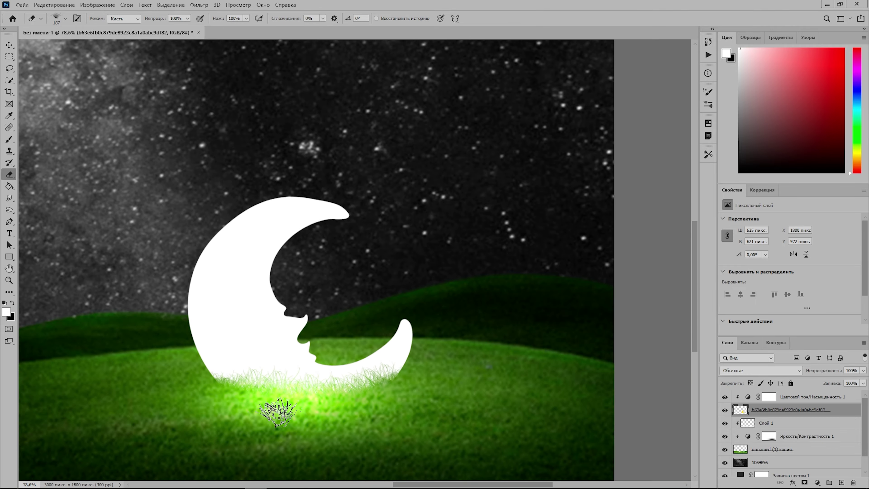
scroll(277, 413, "down", 1)
scroll(273, 412, "down", 1)
key("v")
left_click_drag(365, 380, 369, 383)
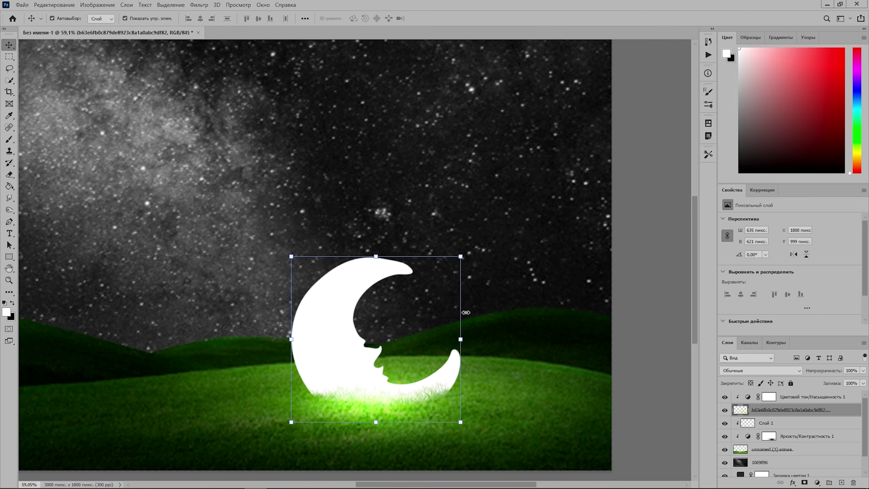
scroll(466, 312, "down", 1)
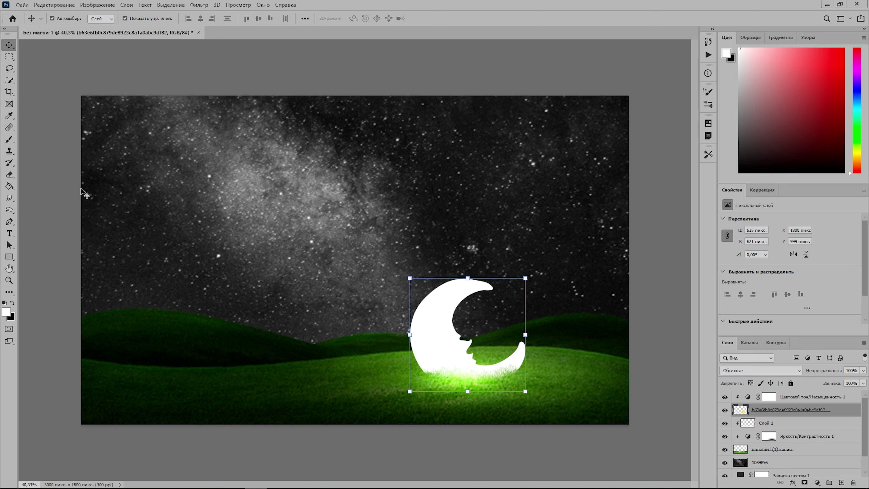
Open the businessman stock photo without colour management
left_click(22, 5)
left_click(34, 27)
left_click(448, 194)
left_click(506, 357)
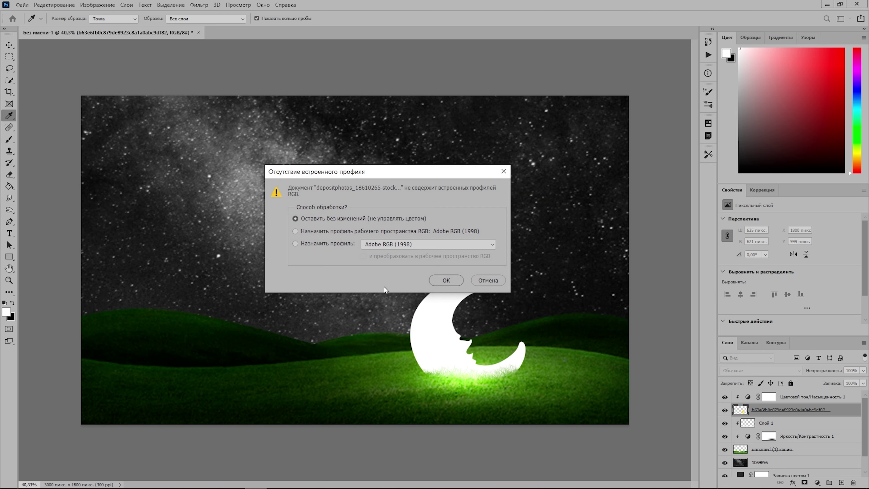
key("Return")
scroll(361, 278, "up", 2)
scroll(361, 278, "up", 2)
Quick-select the businessman and mask out the white background
left_click(9, 81)
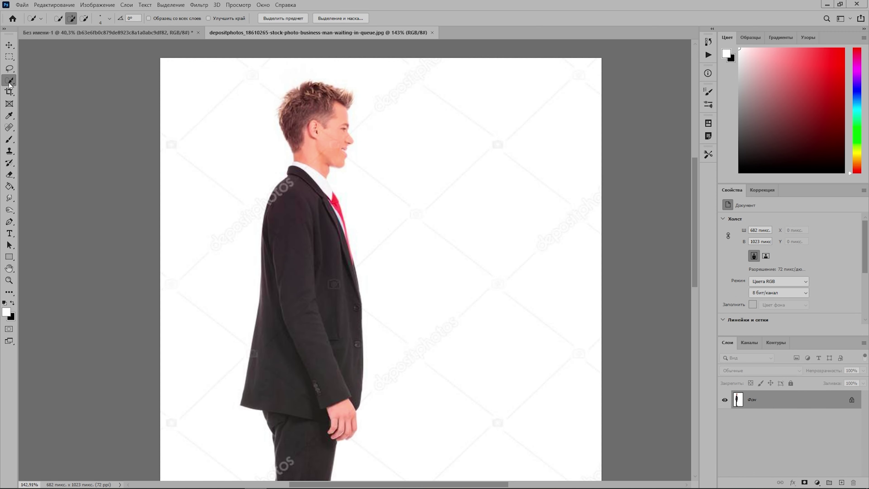
left_click_drag(325, 143, 326, 307)
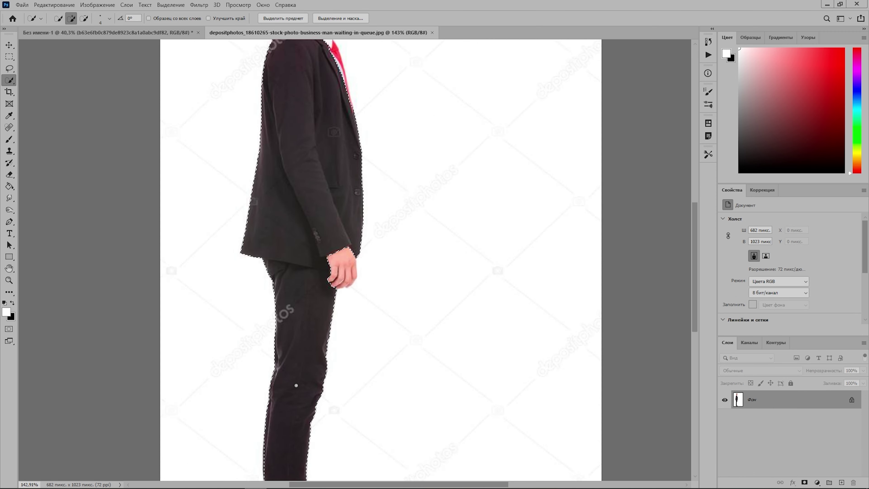
scroll(335, 239, "up", 3)
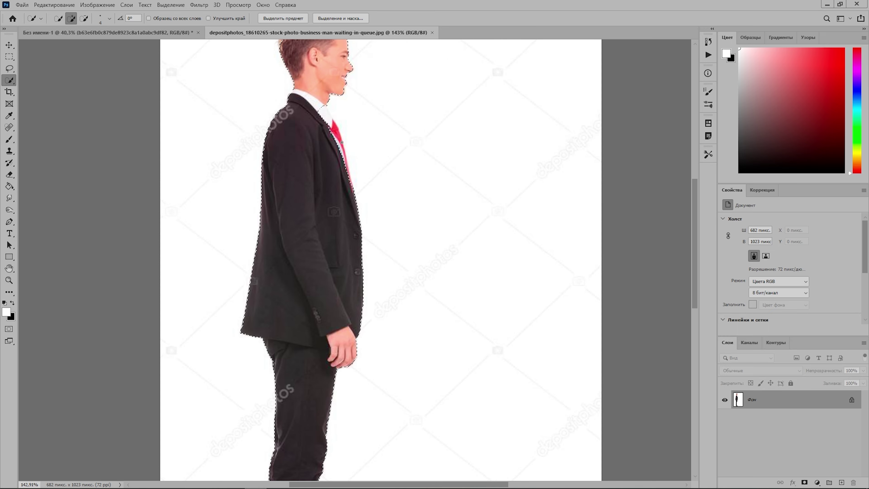
scroll(348, 179, "up", 1)
scroll(348, 178, "up", 2)
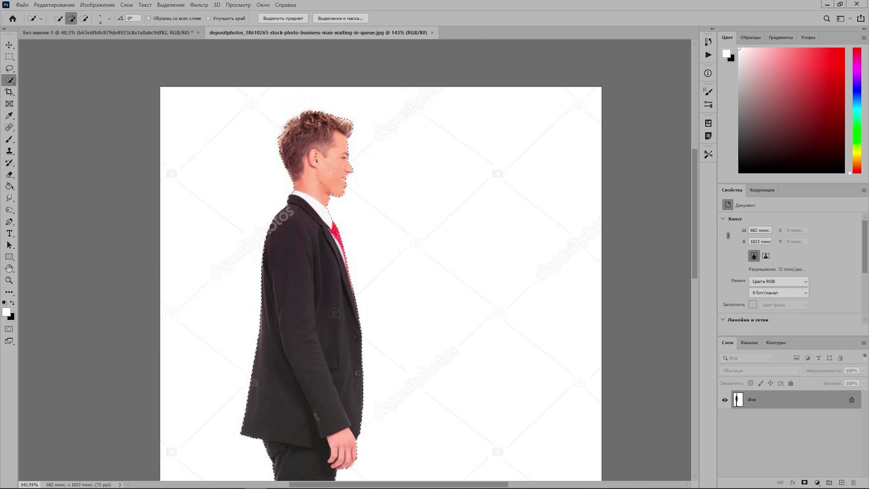
scroll(286, 223, "down", 4)
scroll(286, 223, "down", 2)
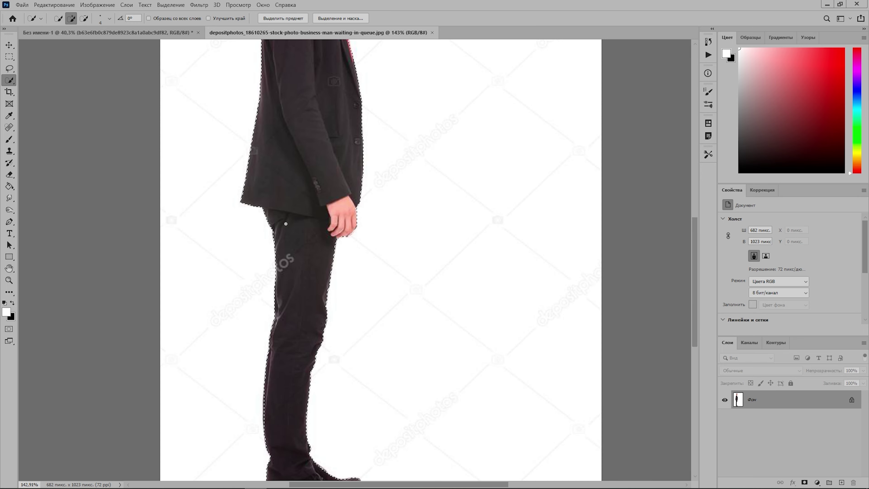
scroll(286, 226, "down", 3)
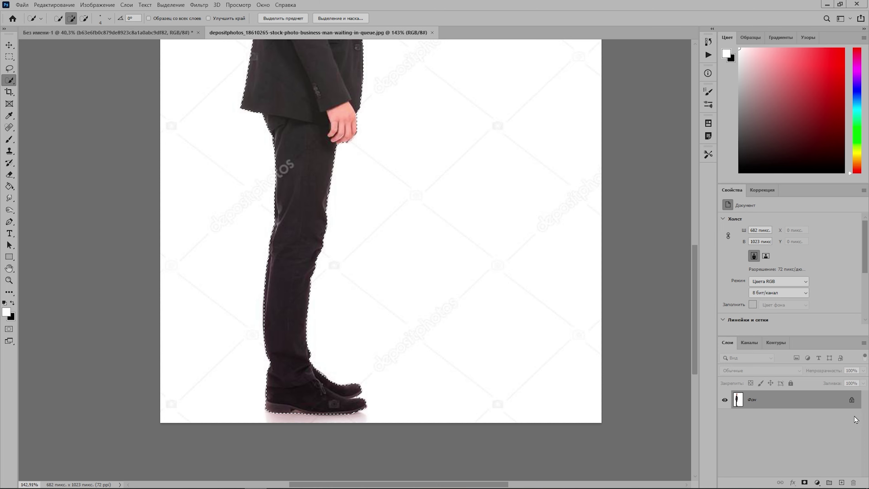
left_click(852, 400)
left_click(805, 483)
scroll(684, 344, "up", 2)
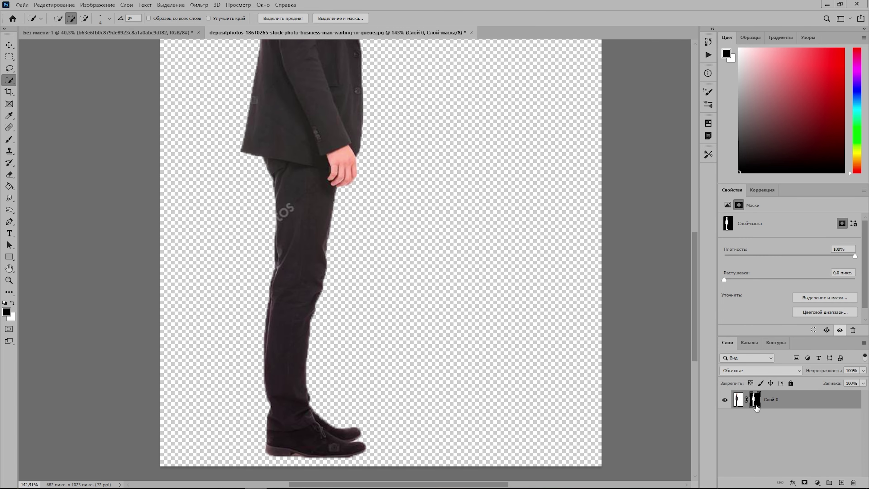
Apply the layer mask onto transparent Слой 0 and zoom out to the whole figure
right_click(755, 400)
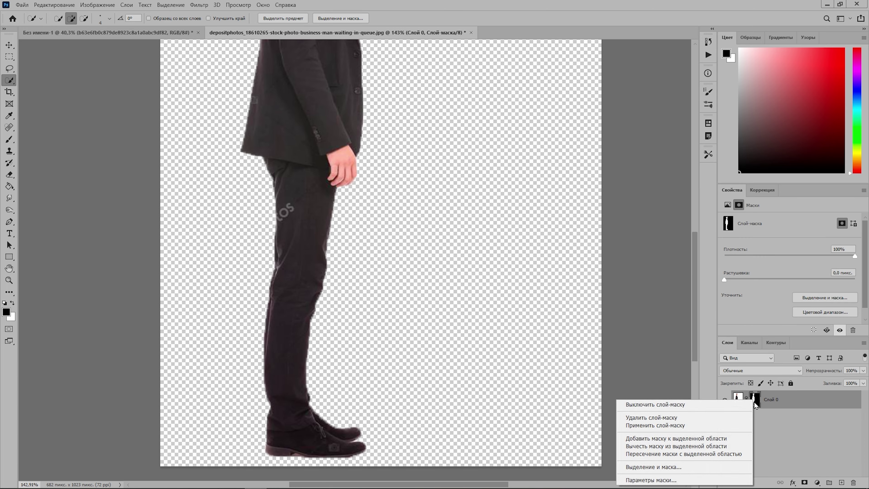
left_click(714, 424)
scroll(323, 260, "up", 2)
scroll(323, 259, "up", 3)
scroll(301, 253, "down", 2)
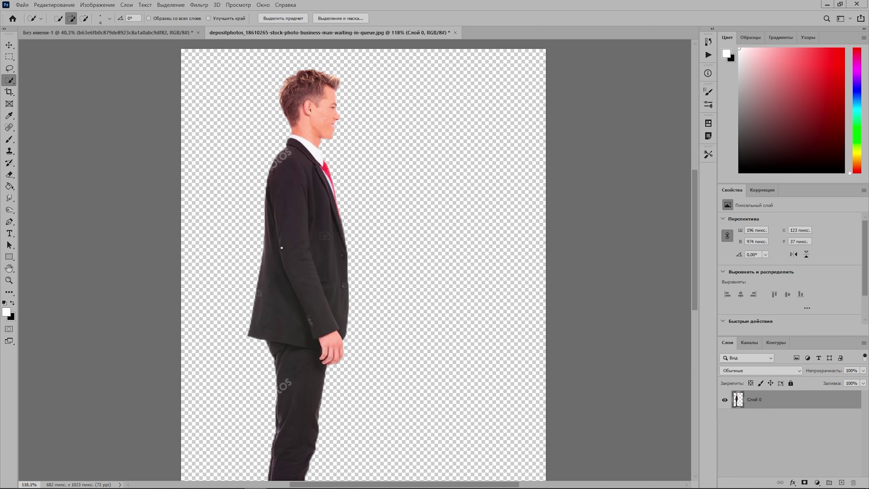
scroll(281, 247, "down", 2)
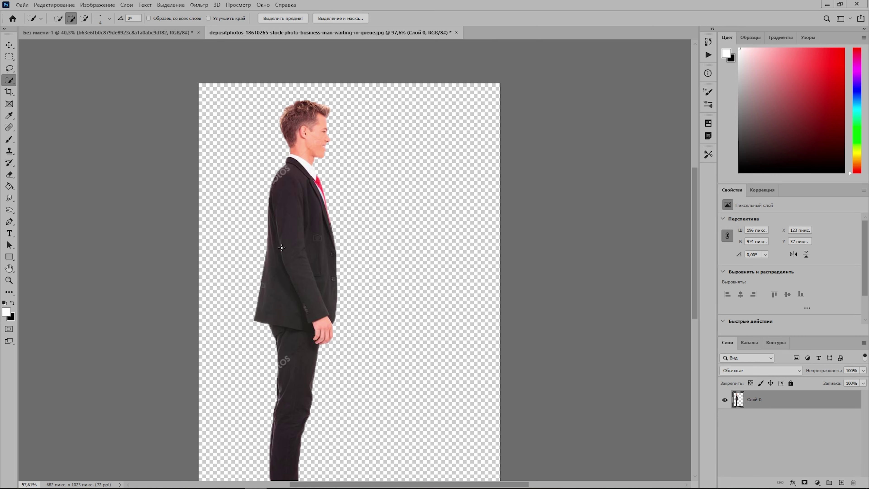
scroll(281, 248, "down", 1)
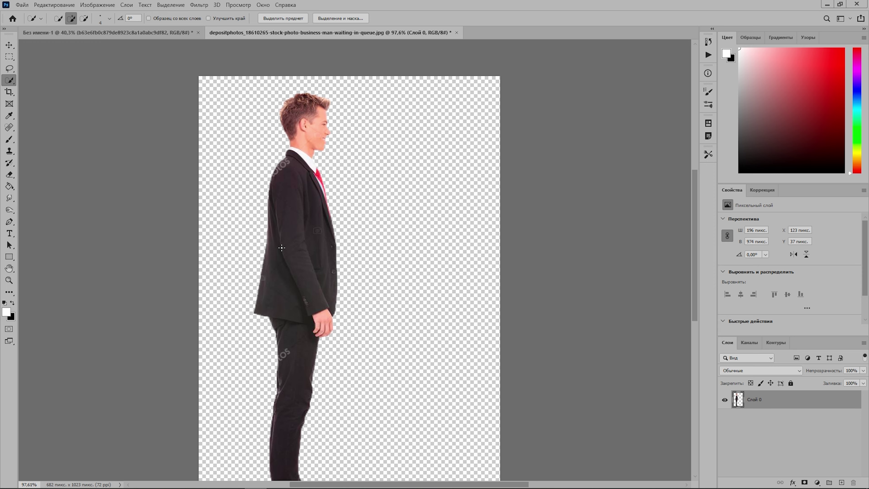
Flip the businessman canvas horizontally and drag his layer into the night scene
left_click(97, 5)
mouse_move(43, 105)
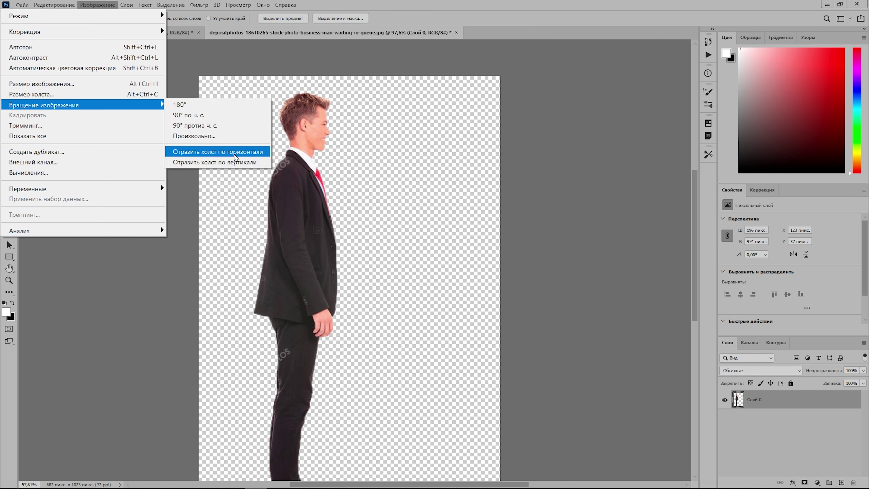
left_click(236, 154)
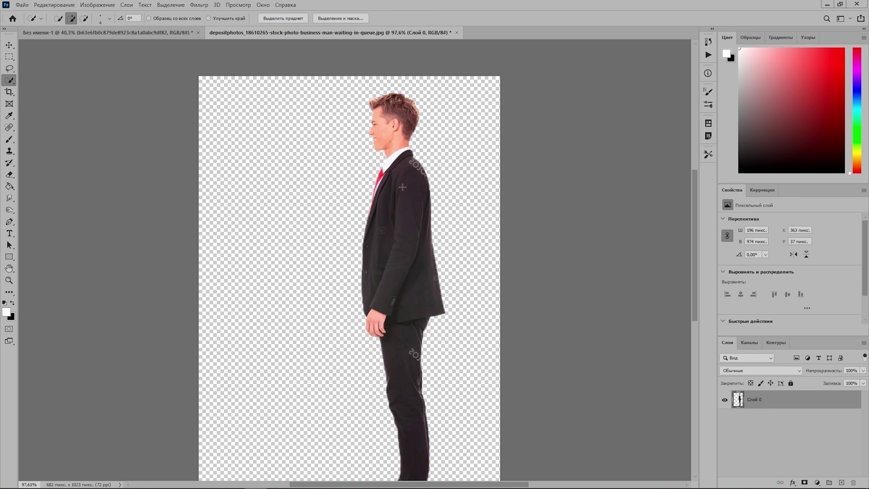
left_click(12, 47)
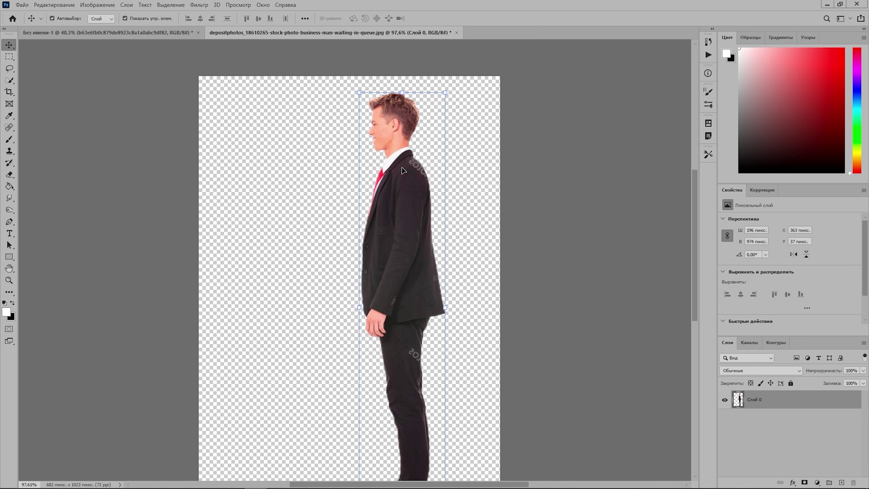
left_click_drag(411, 215, 377, 324)
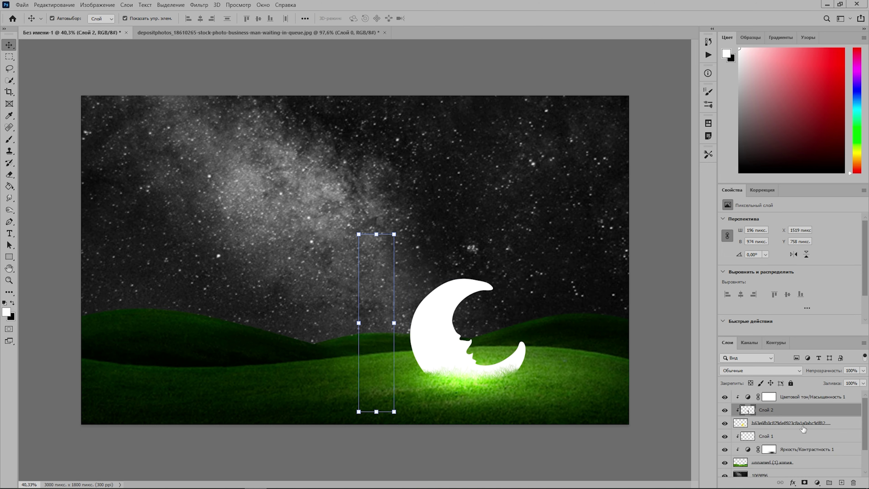
Stack the man's layer above the Hue/Saturation clip and scale him to about 36% beside the moon
left_click(736, 416, "alt")
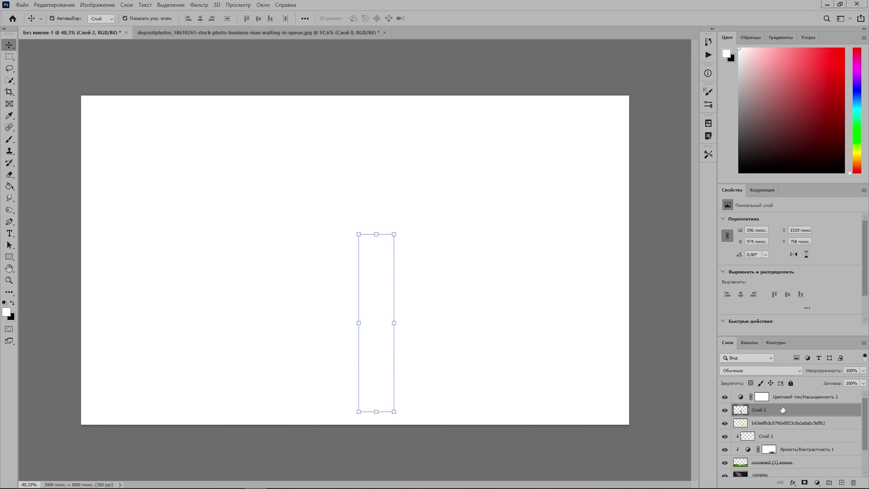
left_click_drag(767, 415, 765, 396)
left_click(741, 412, "alt")
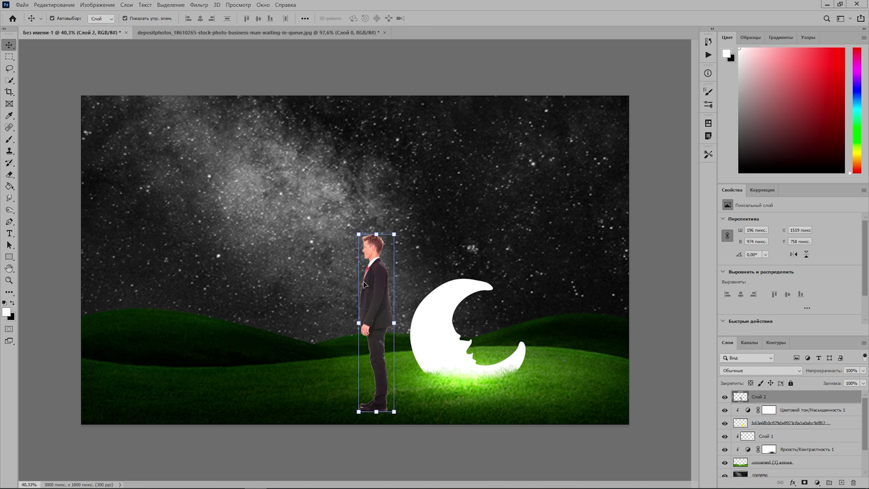
scroll(379, 299, "up", 2)
mouse_move(358, 215)
left_mouse_down()
mouse_move(480, 381)
mouse_move(468, 367)
left_mouse_up()
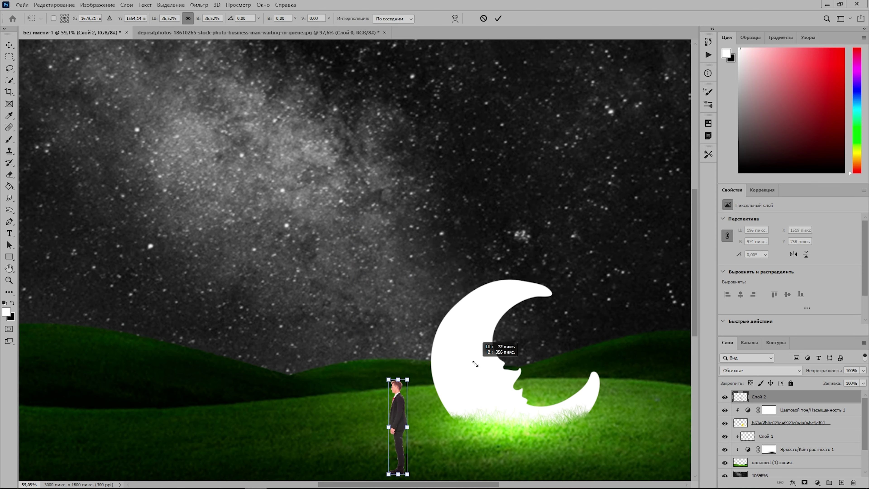
left_click_drag(399, 419, 416, 383)
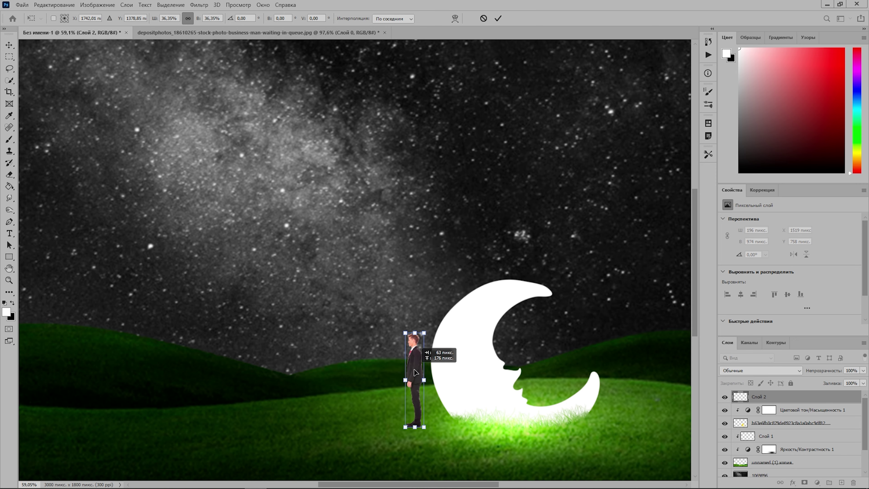
Commit the businessman's new size and position
scroll(445, 411, "up", 3)
scroll(455, 409, "up", 1)
key("Return")
scroll(445, 394, "up", 2)
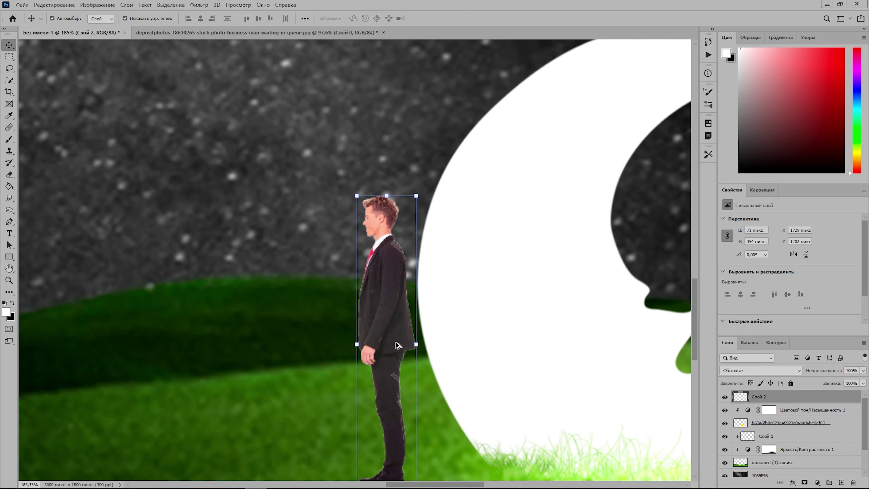
scroll(428, 360, "up", 2)
scroll(407, 312, "up", 2)
scroll(407, 312, "up", 1)
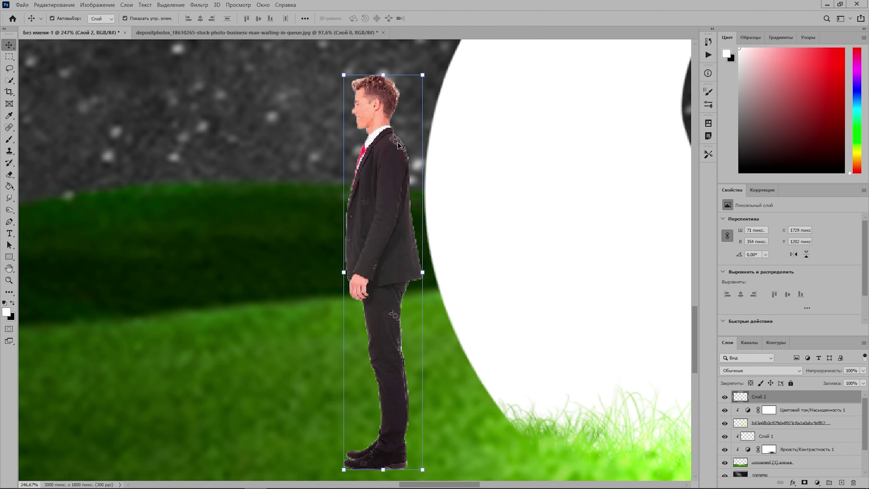
scroll(399, 146, "up", 4)
Clone away the watermark marks on his suit with a 15 px Clone Stamp
left_click(9, 150)
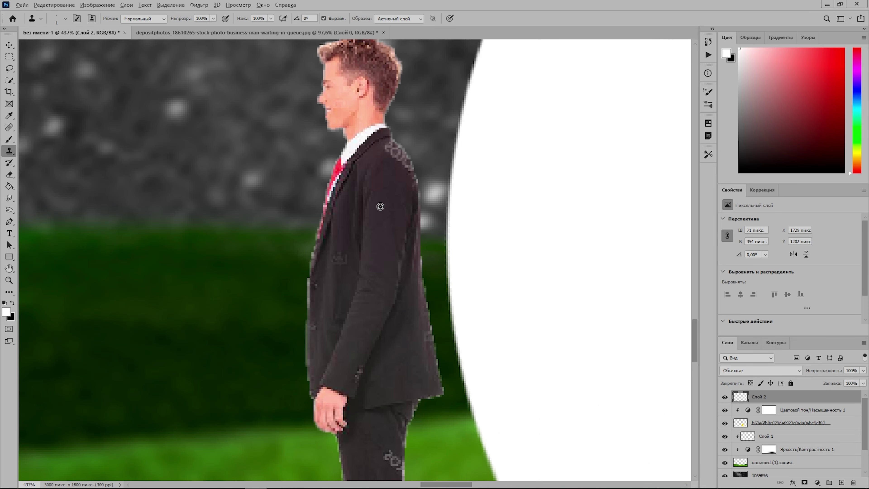
right_click(380, 206)
key("Return")
left_click_drag(387, 147, 409, 184)
scroll(394, 162, "down", 2)
scroll(369, 397, "down", 1)
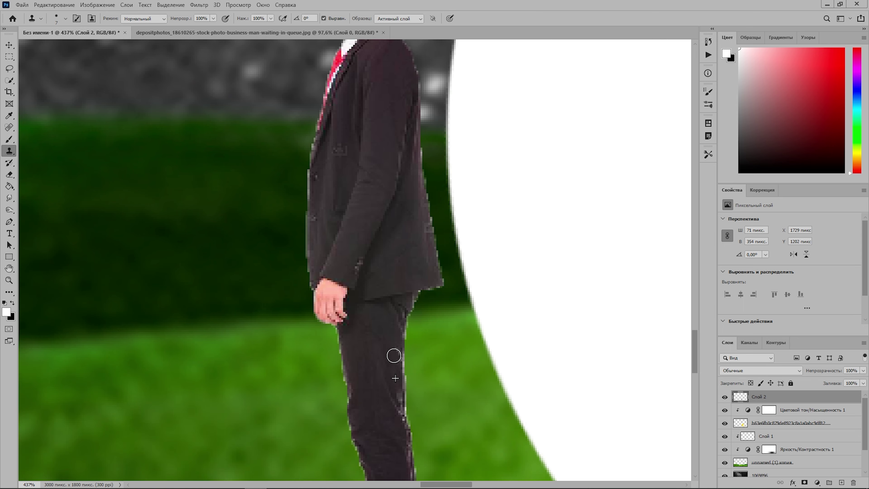
scroll(398, 397, "down", 1)
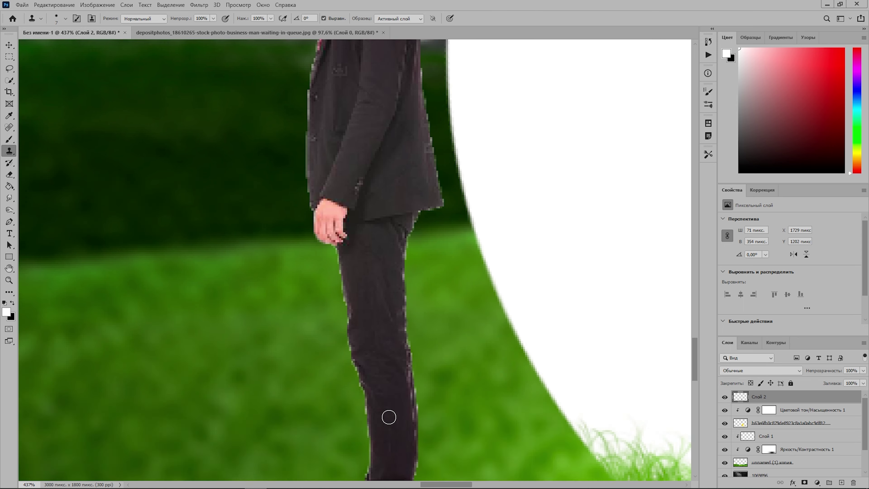
scroll(388, 417, "down", 2)
scroll(343, 421, "down", 2)
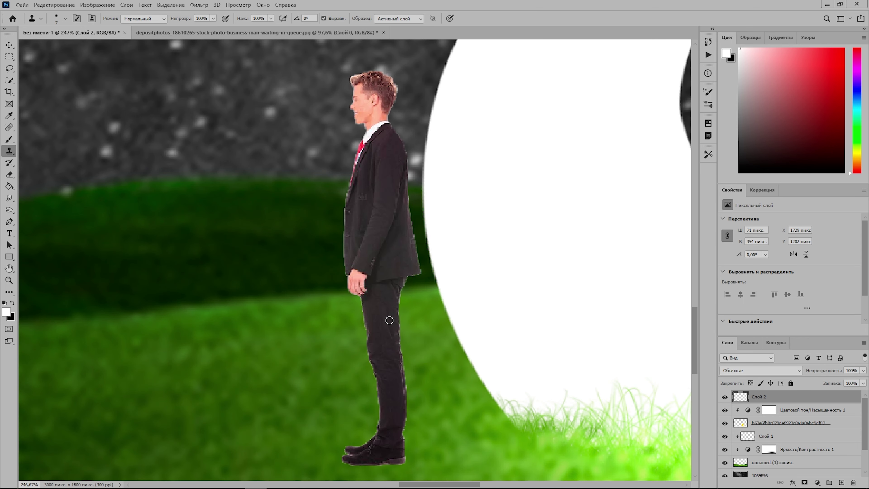
Trace the trousers with the Pen tool and convert the path to a selection
left_click(9, 222)
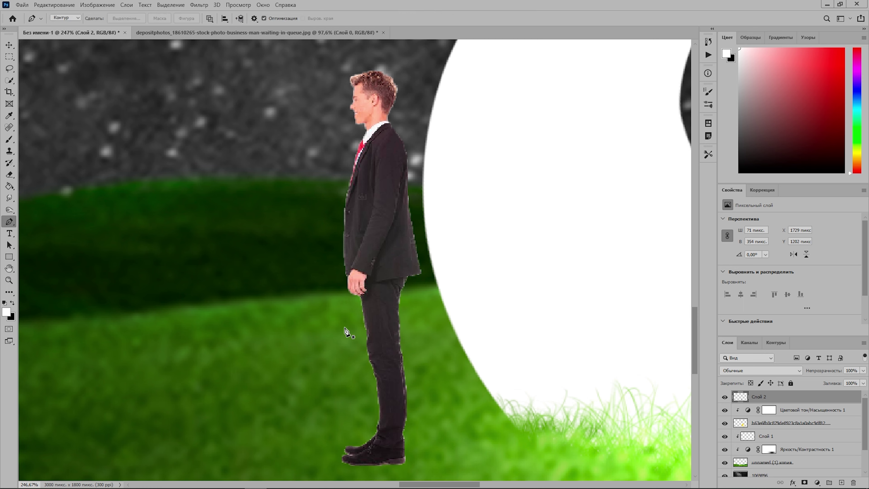
left_click(347, 326)
left_click(353, 303)
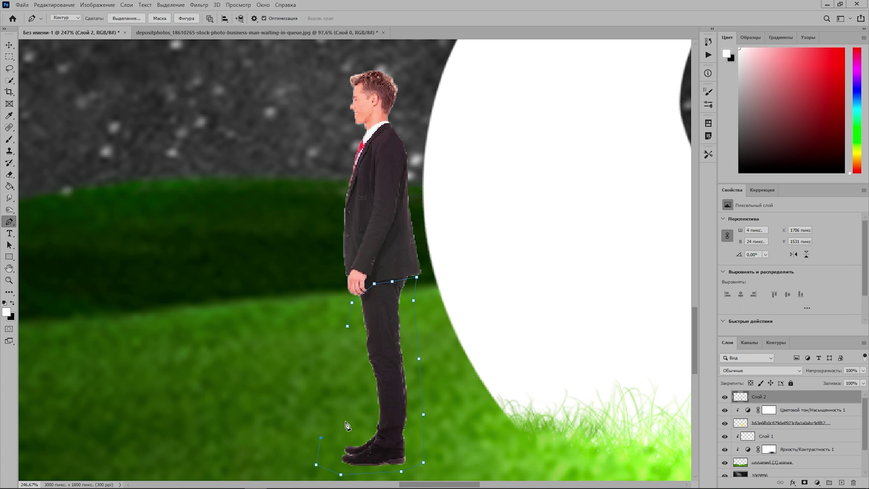
right_click(392, 351)
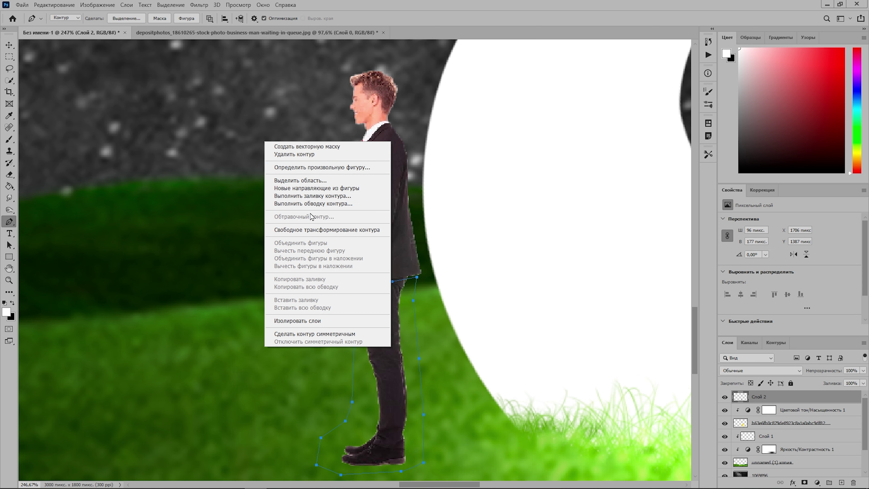
left_click(384, 393)
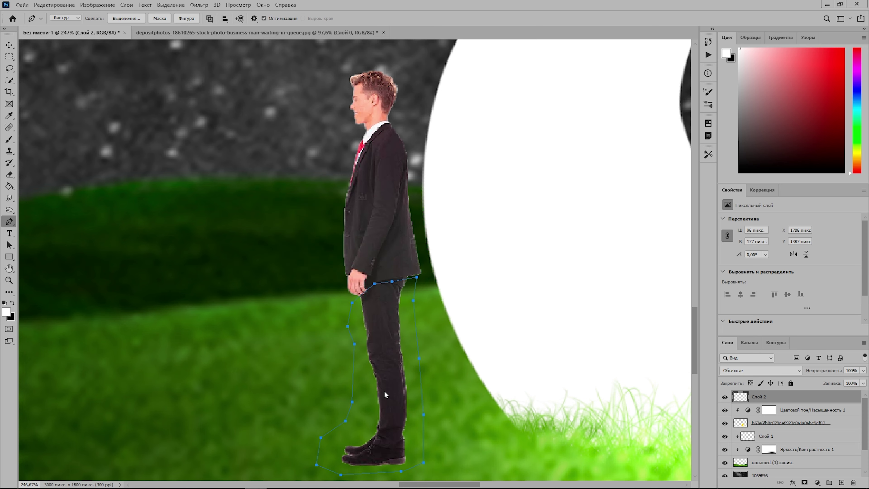
right_click(384, 392)
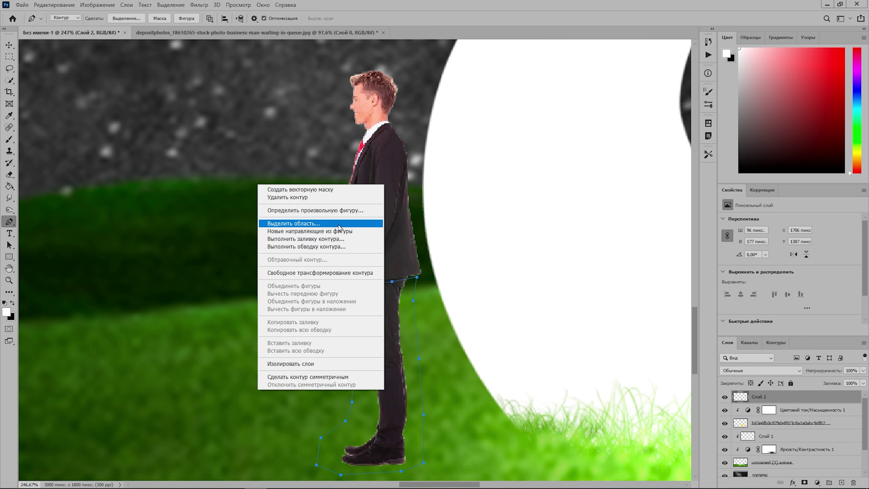
left_click(293, 223)
left_click(500, 133)
Rotate the selected legs about 16° outward, commit, and deselect
key("v")
left_click_drag(429, 272, 447, 291)
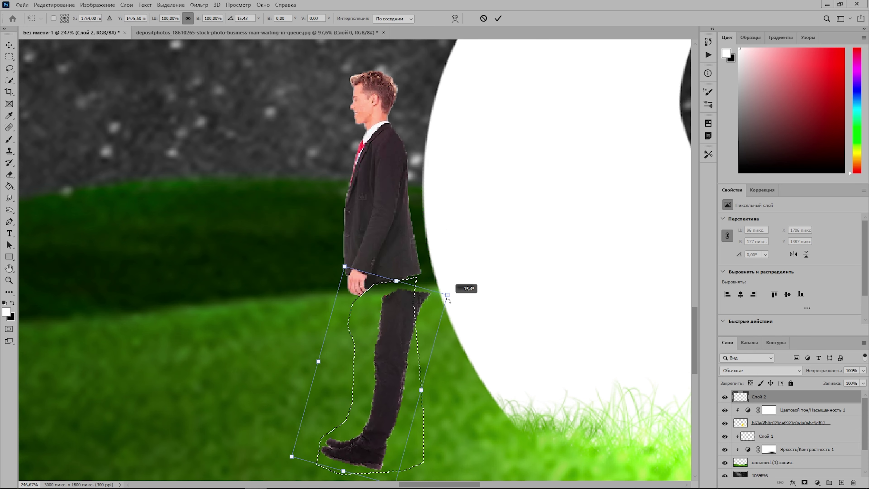
left_click_drag(373, 336, 388, 320)
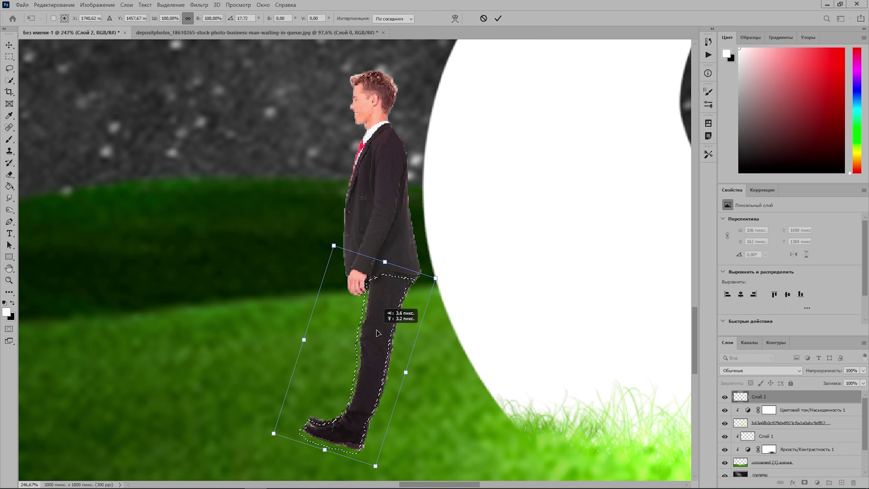
left_click_drag(444, 281, 446, 281)
left_click_drag(373, 337, 371, 337)
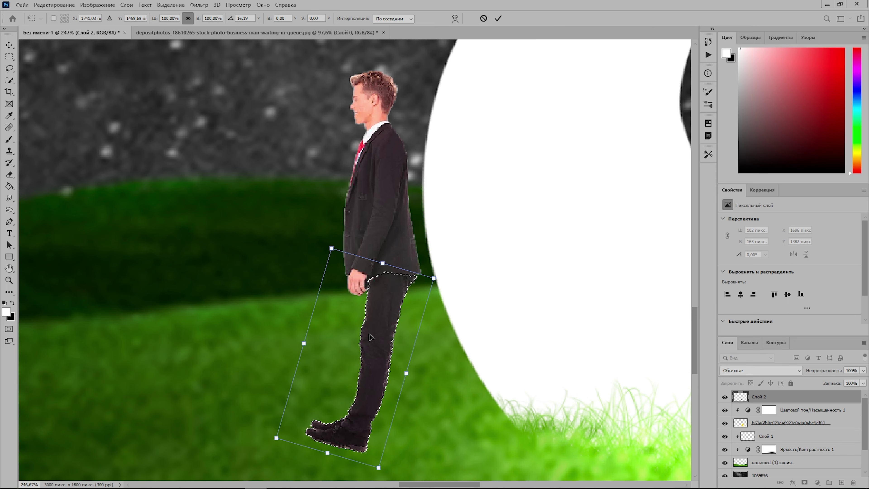
left_click(498, 18)
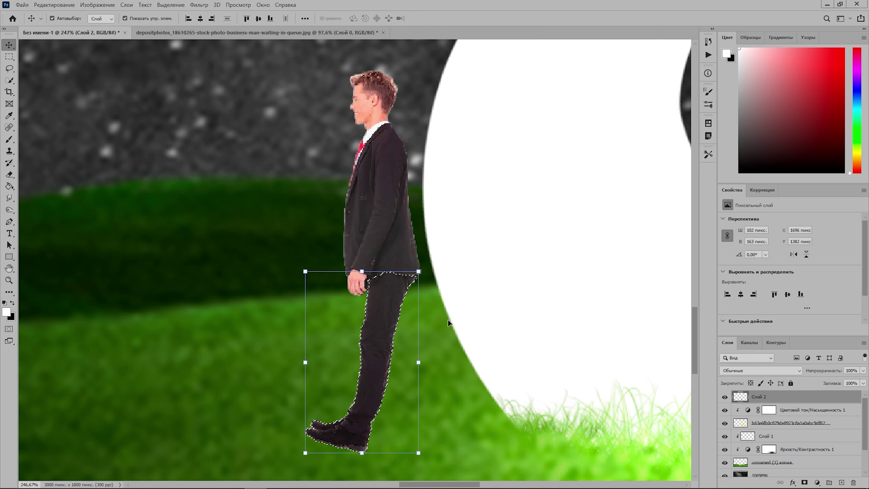
key("ctrl+d")
Shift the whole man slightly right and tilt him about 3° toward the moon
left_click_drag(398, 270, 402, 270)
key("ctrl+t")
left_click_drag(427, 68, 448, 67)
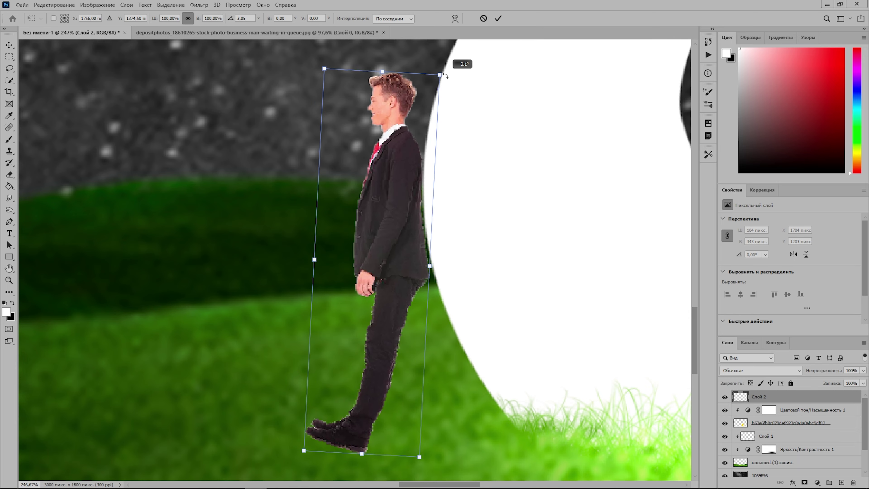
left_click(498, 18)
scroll(476, 286, "up", 5)
left_click(9, 151)
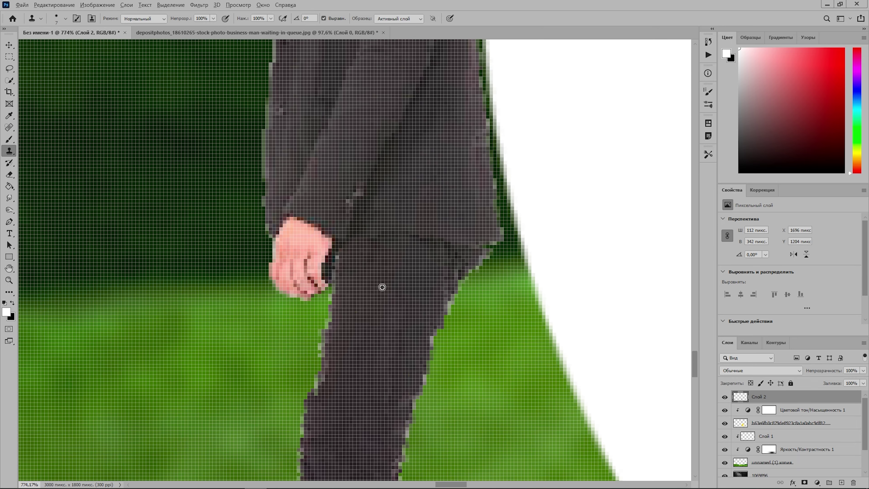
Erase the shoe bottoms and ankle with a grass-shaped eraser brush
scroll(383, 287, "down", 5)
scroll(388, 290, "down", 1)
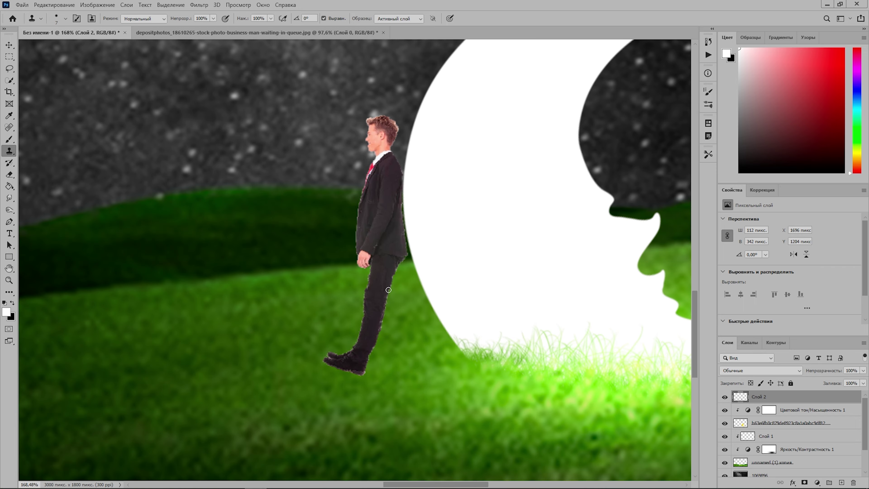
left_click(10, 177)
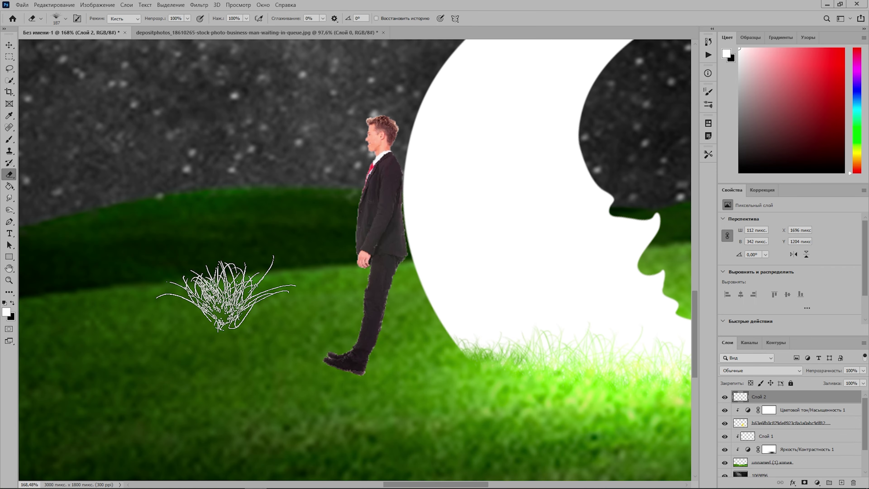
right_click(418, 366)
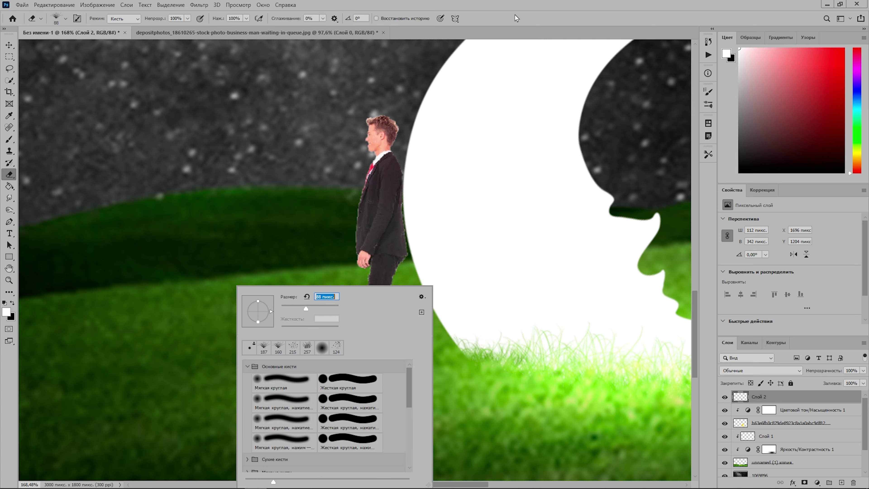
key("Escape")
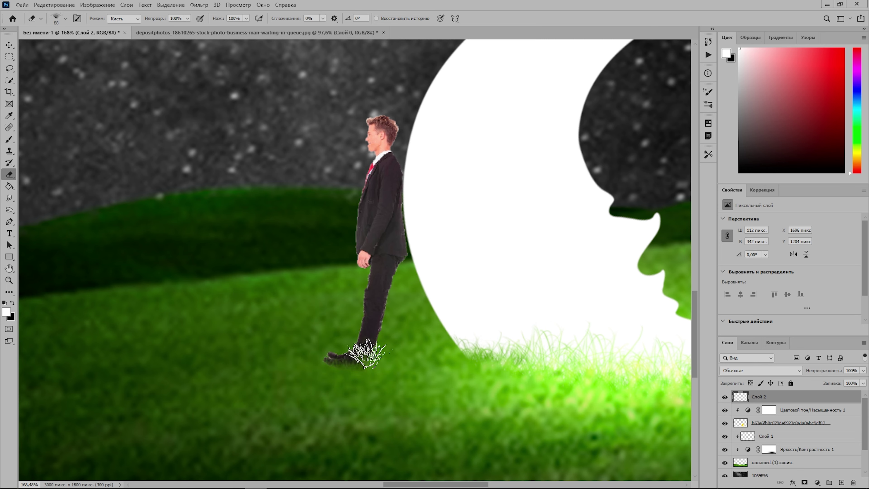
left_click(366, 354)
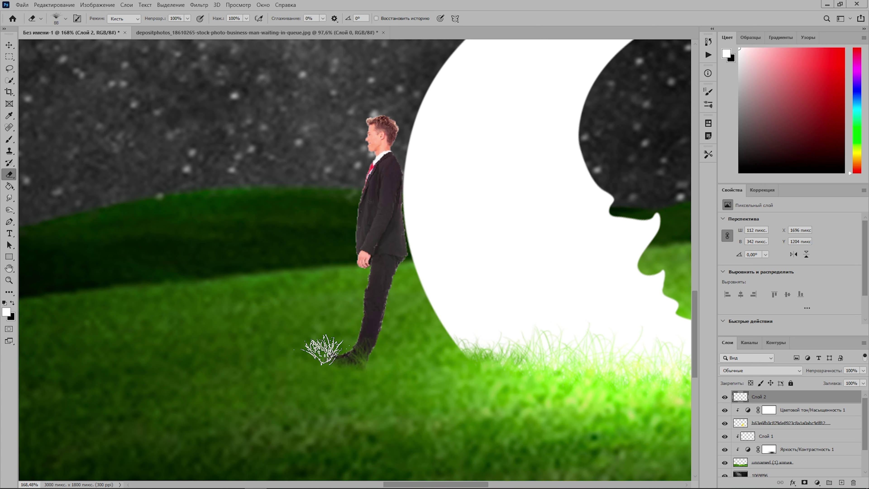
left_click(337, 360)
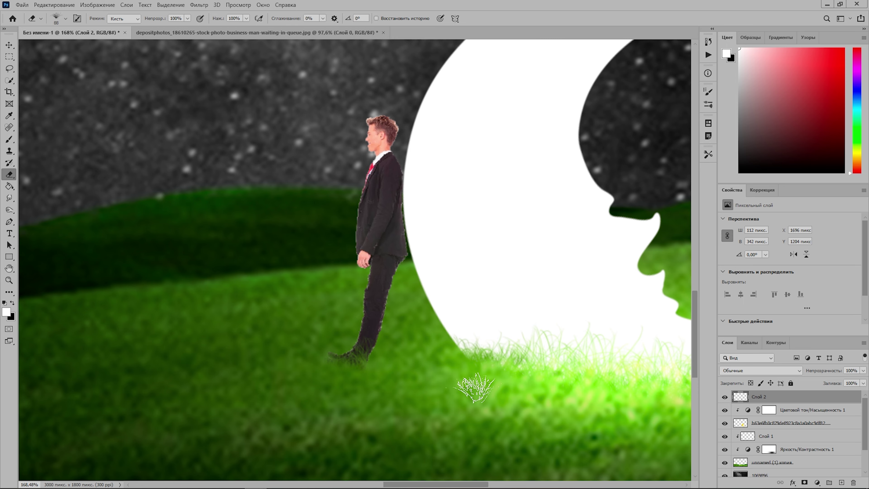
scroll(404, 416, "down", 3)
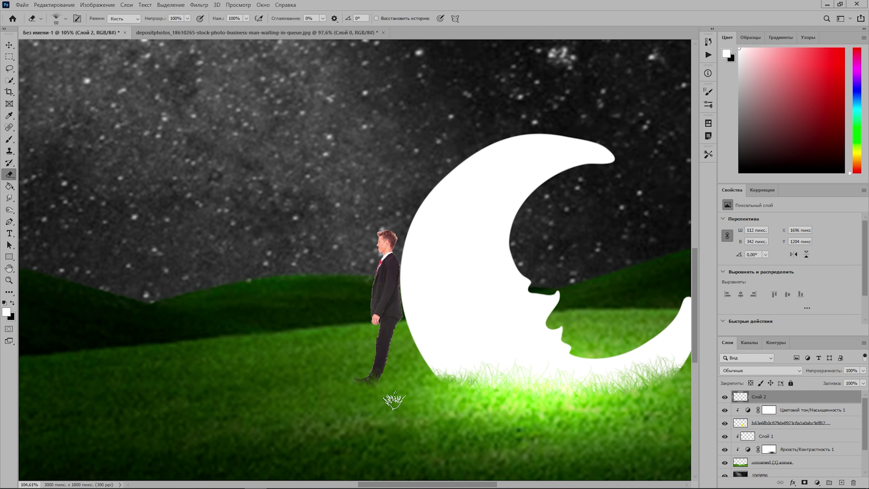
Add a Curves layer clipped to the man, raise the curve, and add an inverted mask
left_click(817, 482)
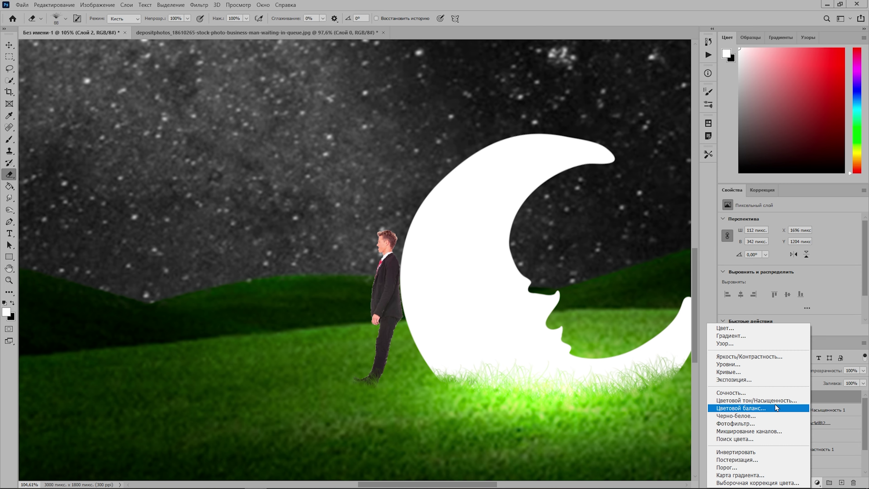
left_click(755, 373)
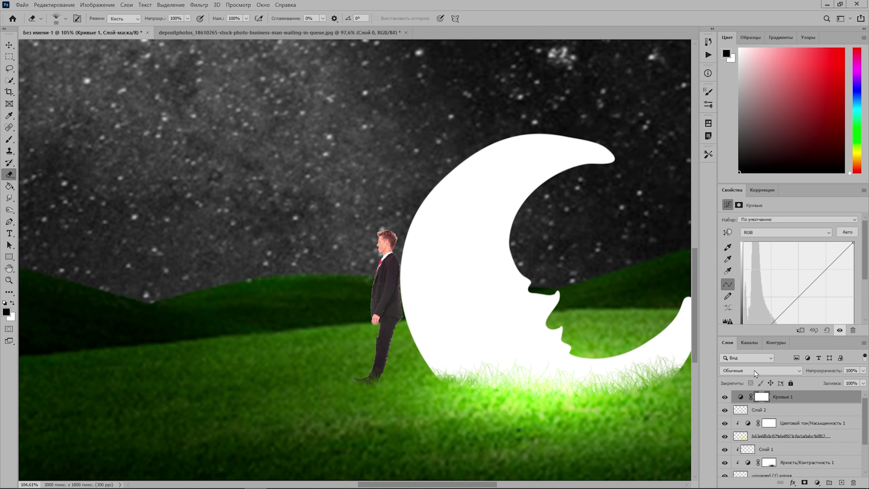
key("ctrl+alt+g")
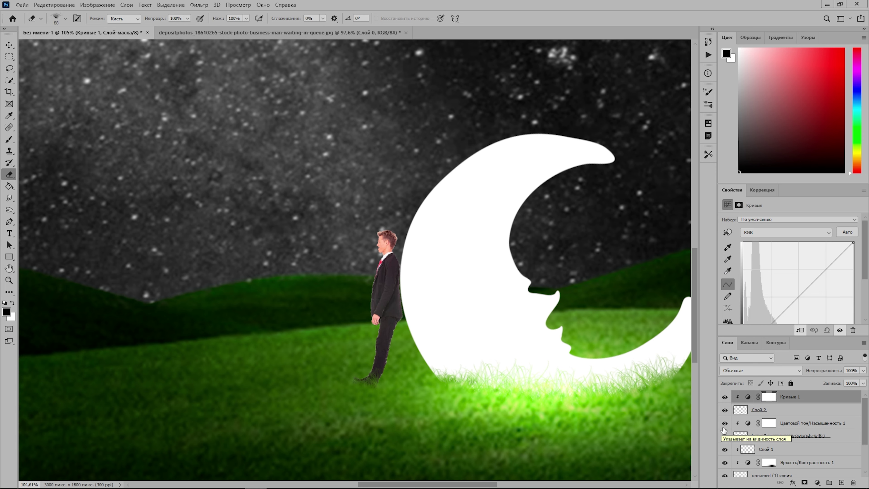
left_click_drag(854, 242, 812, 237)
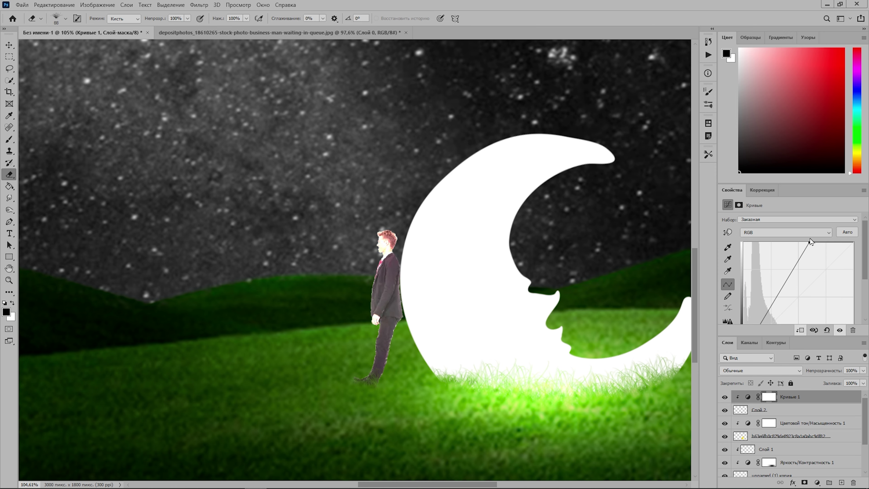
left_click(805, 482)
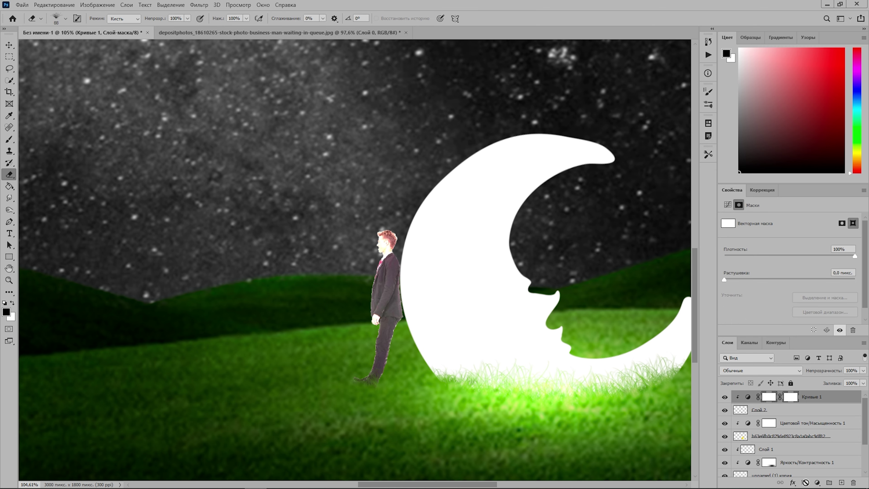
key("ctrl+i")
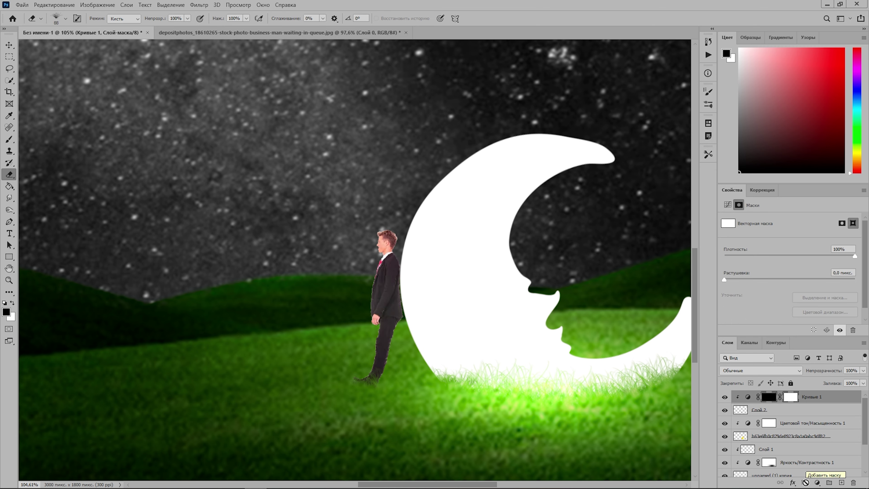
Paint the Curves mask with a soft round brush along the man's moon-facing side
left_click(7, 140)
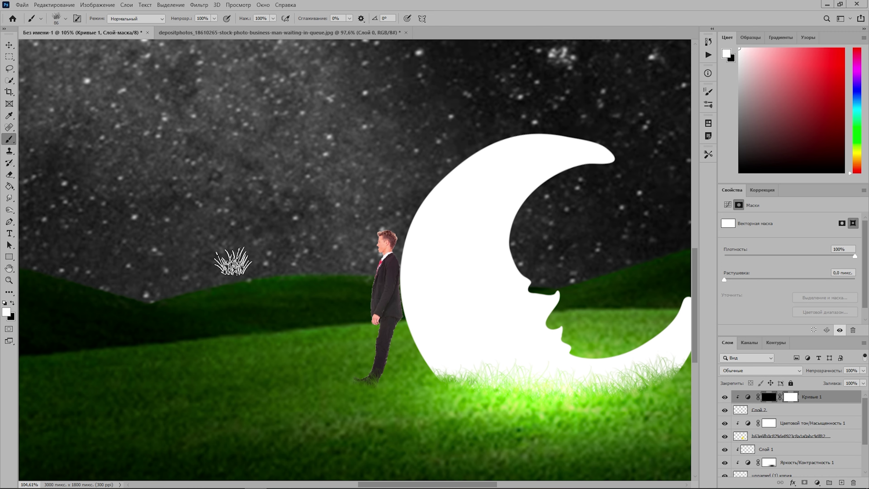
right_click(291, 295)
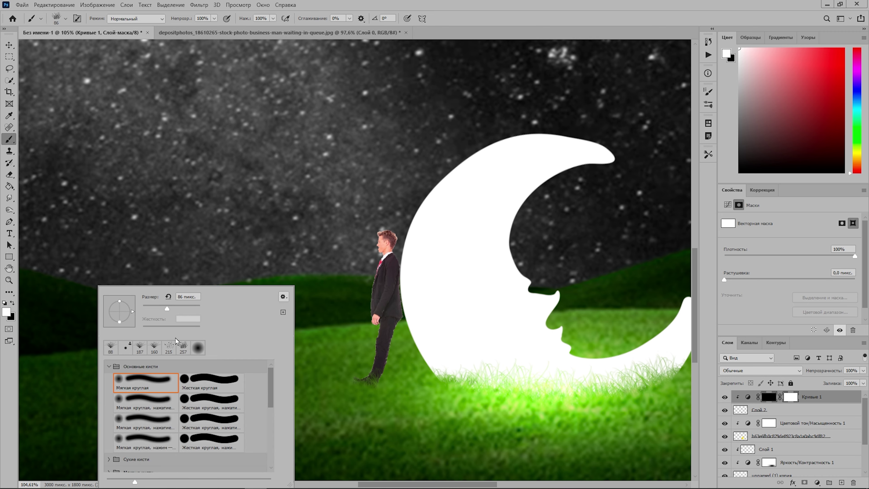
left_click(138, 383)
left_click(414, 310)
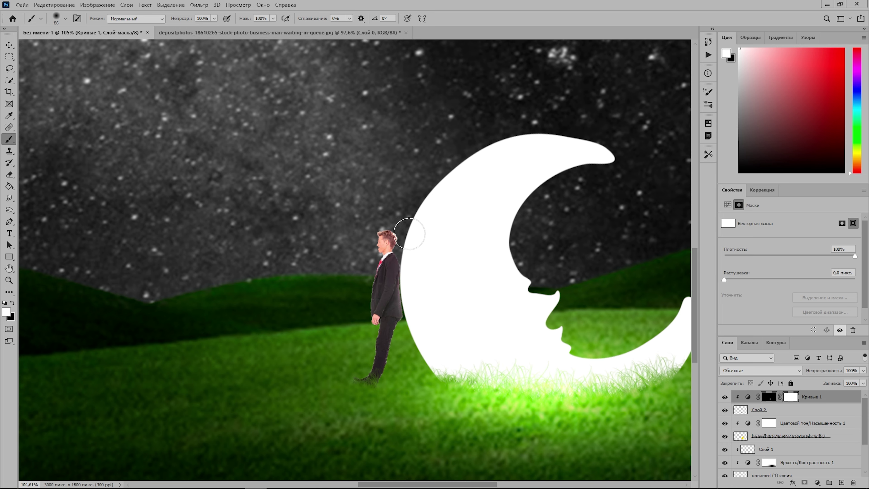
left_click_drag(420, 304, 404, 352)
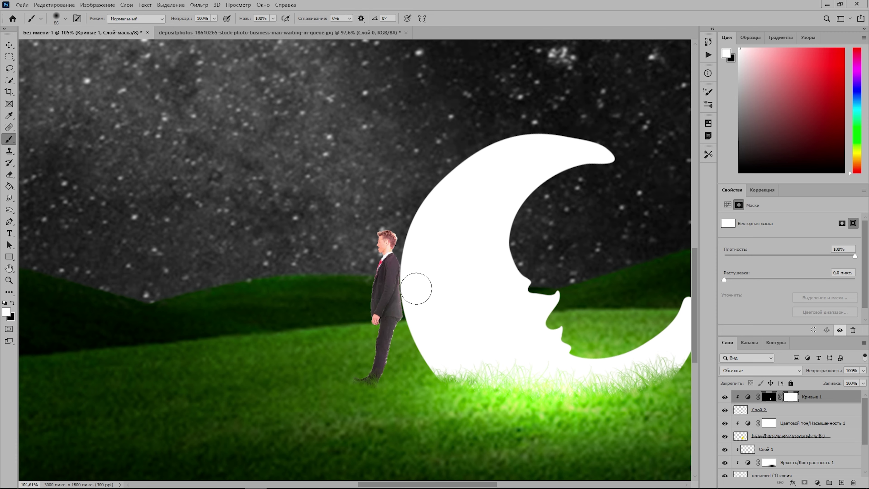
scroll(342, 285, "up", 4)
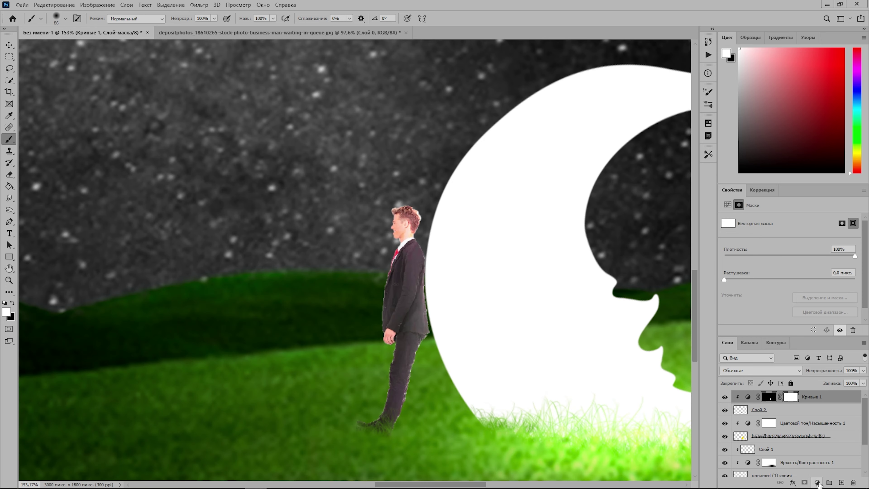
Add a Hue/Saturation layer for the man with Saturation -28 and Lightness -4
left_click(818, 483)
left_click(746, 401)
mouse_move(790, 290)
left_mouse_down()
mouse_move(772, 273)
mouse_move(787, 290)
left_mouse_up()
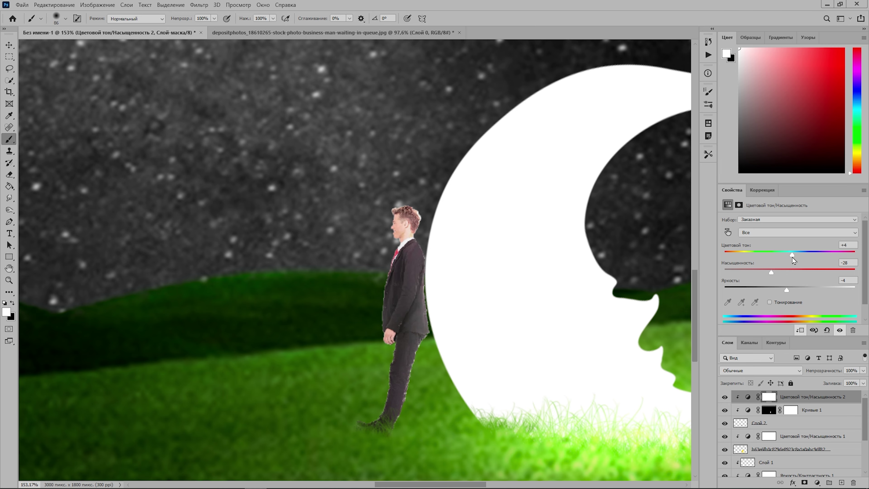
Add an orange Photo Filter at 21% density
left_click(818, 483)
left_click(777, 423)
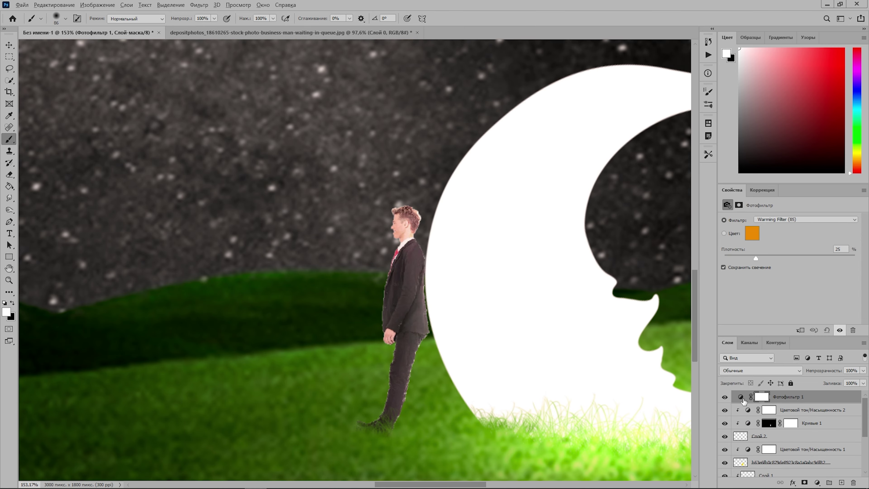
scroll(342, 274, "down", 4)
mouse_move(758, 257)
left_mouse_down()
mouse_move(769, 258)
mouse_move(751, 258)
left_mouse_up()
left_click(724, 233)
scroll(356, 261, "down", 2)
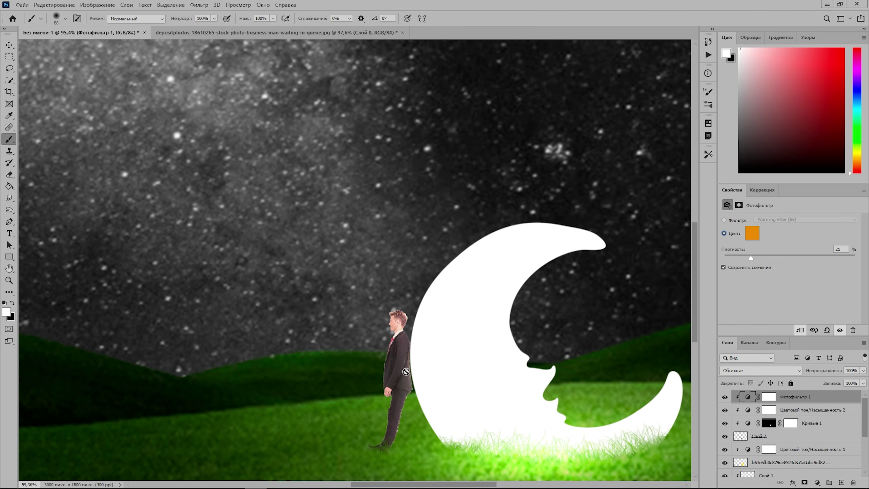
scroll(796, 418, "down", 3)
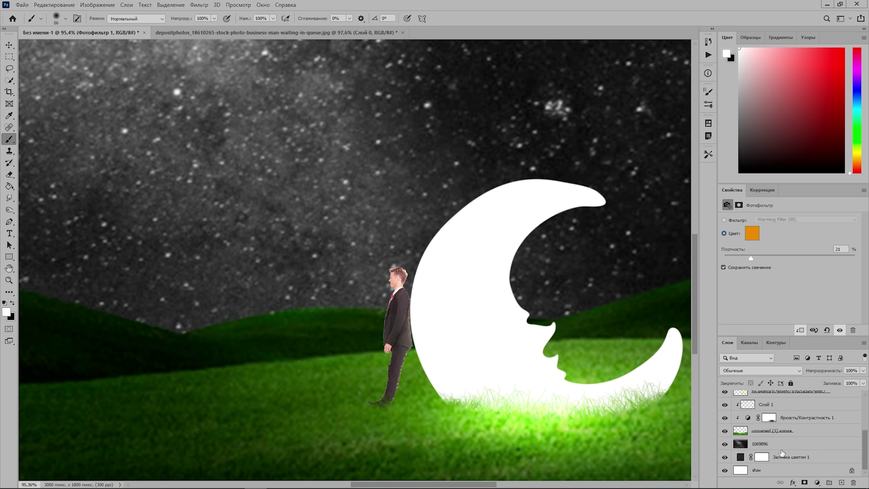
scroll(753, 448, "up", 2)
scroll(767, 452, "up", 2)
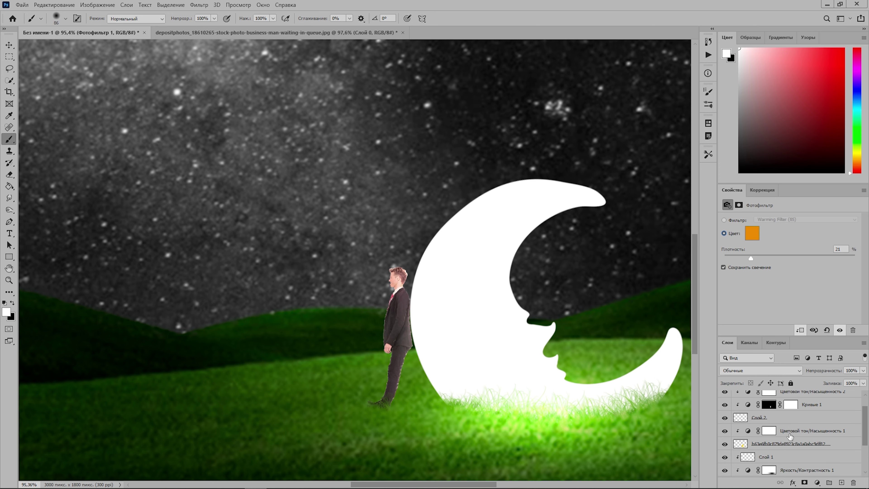
Set the moon's Hue/Saturation 1 Lightness to +72 to reveal its cream face
left_click(769, 435)
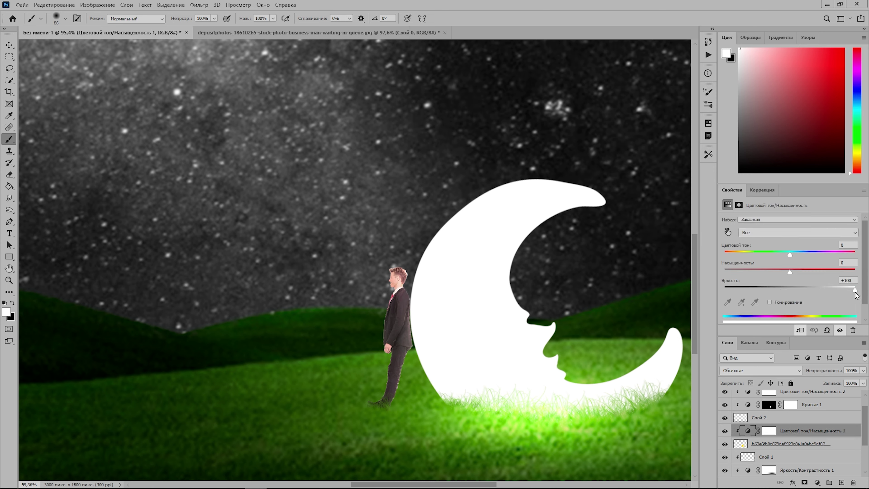
left_click_drag(857, 295, 842, 294)
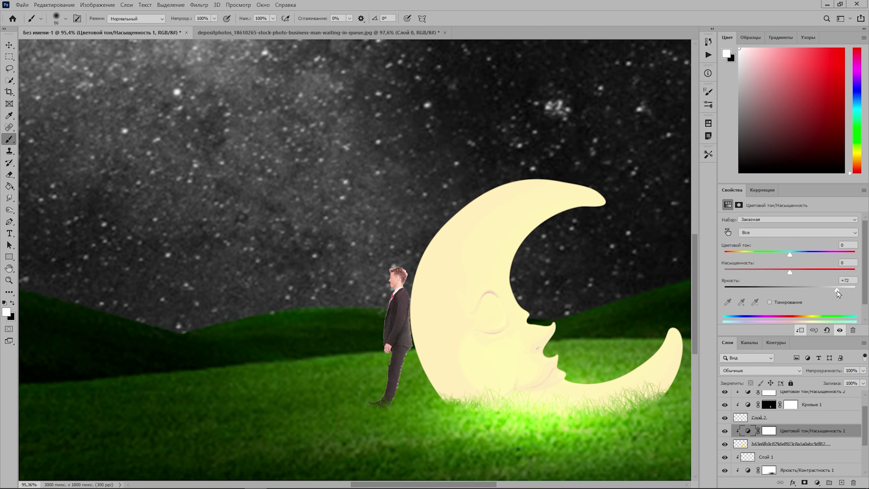
scroll(479, 320, "down", 2)
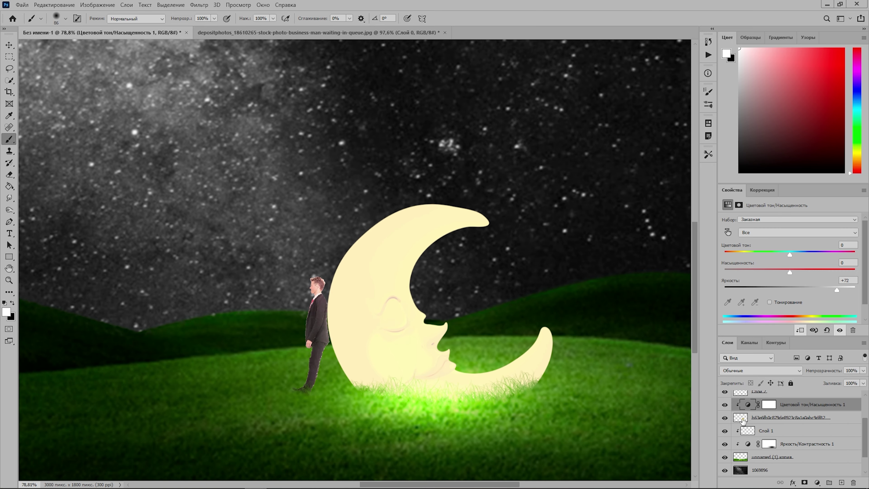
Duplicate the moon layer and apply a Gaussian Blur to the copy for a glow
key("ctrl+j")
left_click(199, 5)
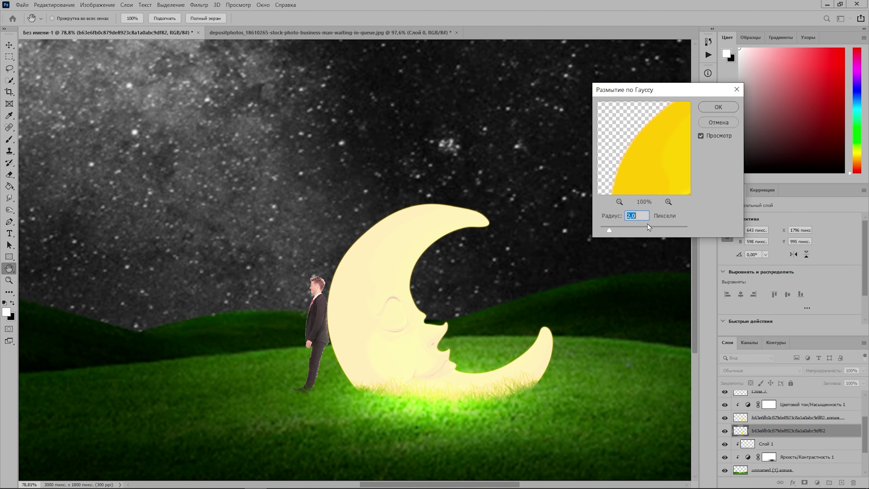
left_click_drag(647, 224, 658, 226)
left_click(721, 106)
left_click(817, 483)
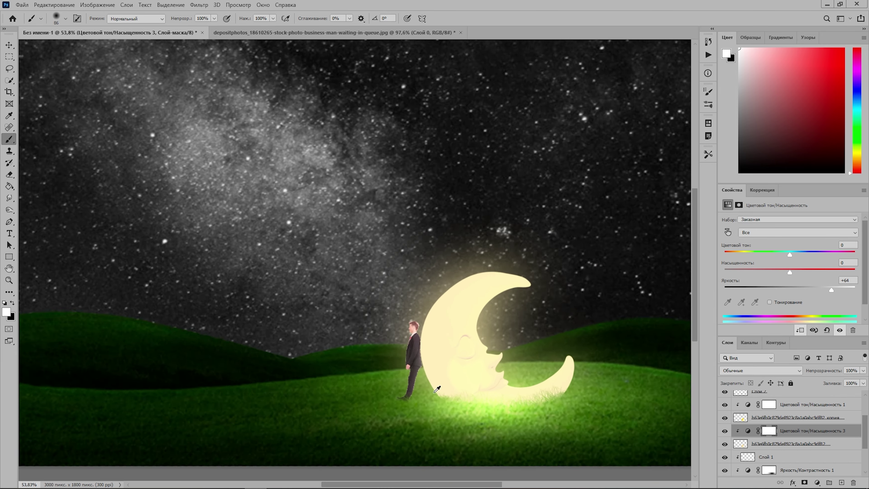
scroll(357, 300, "down", 10)
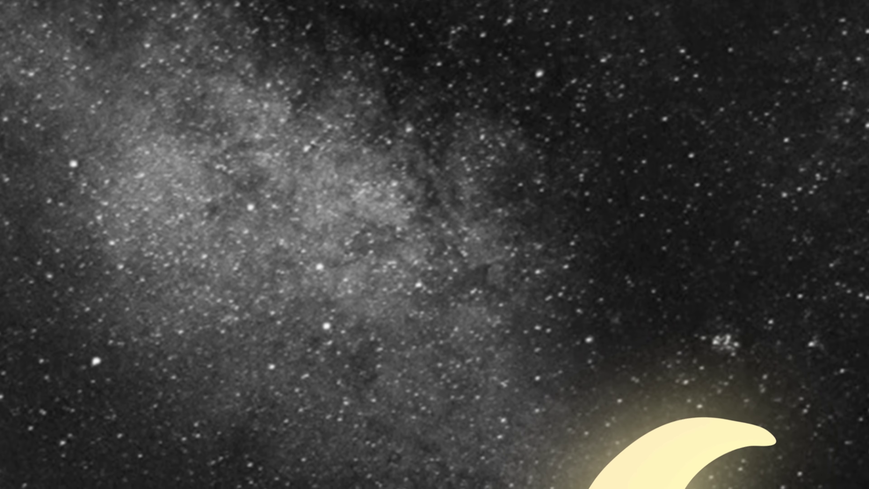